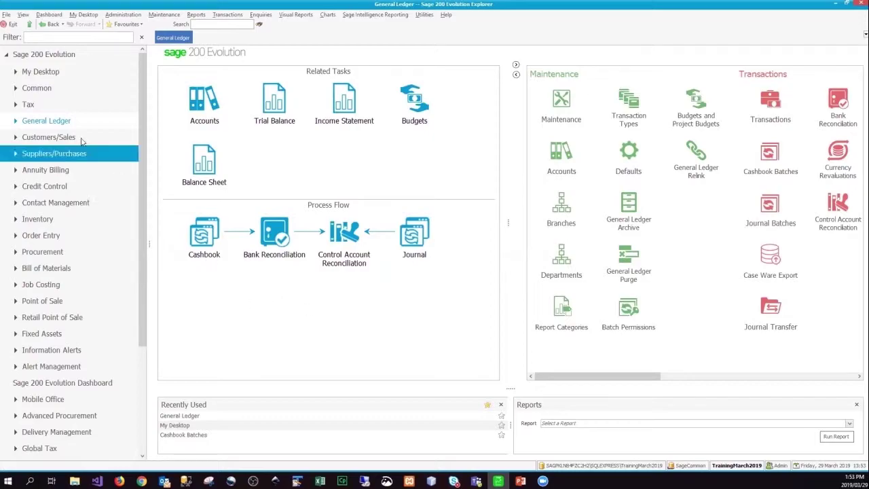
Show the Company Details Sage Pay page with account number and service keys, then switch to Chrome.
click(35, 89)
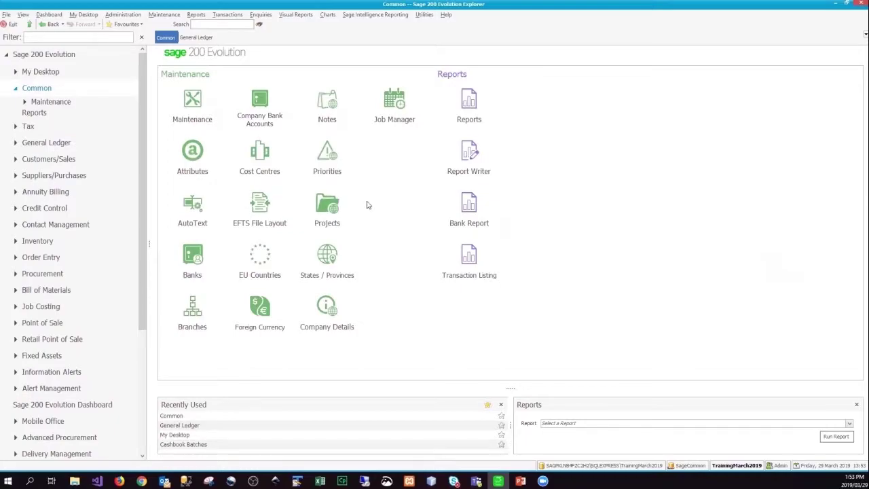
click(323, 314)
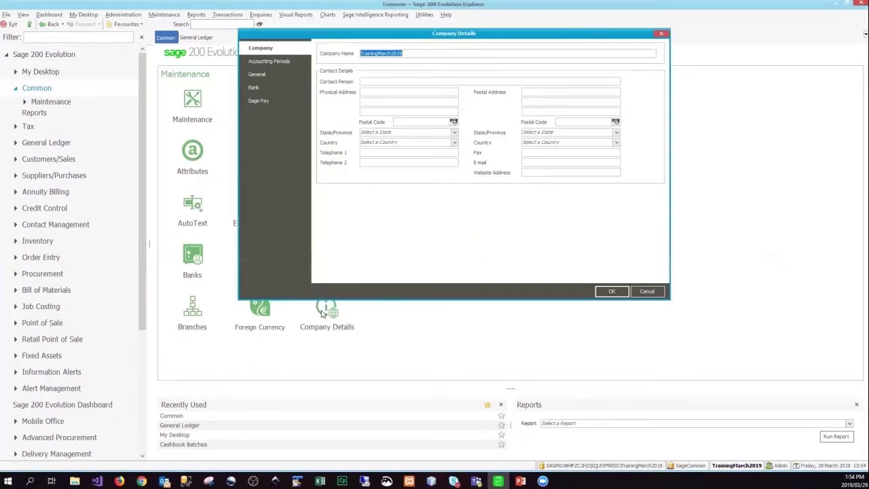
click(259, 102)
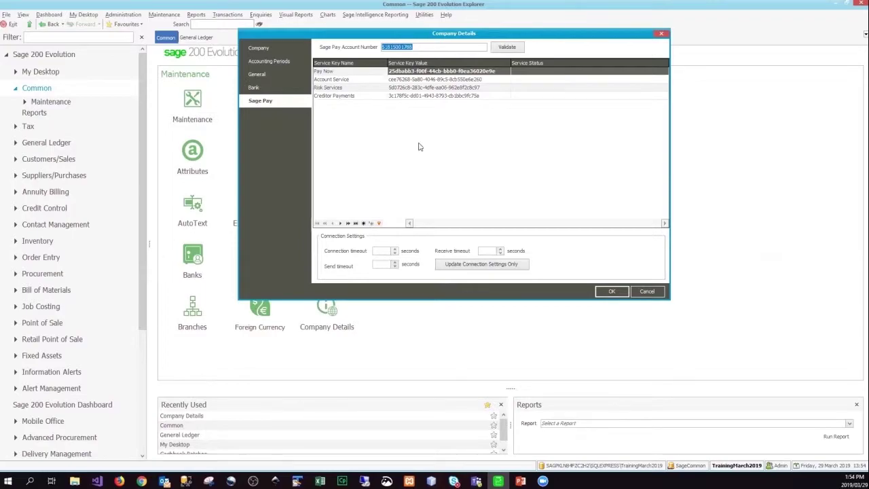
drag(624, 37, 625, 62)
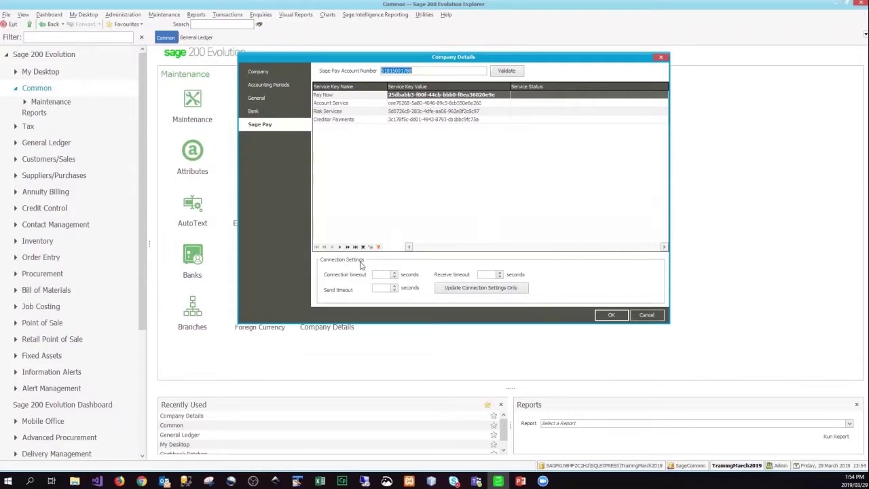
click(141, 480)
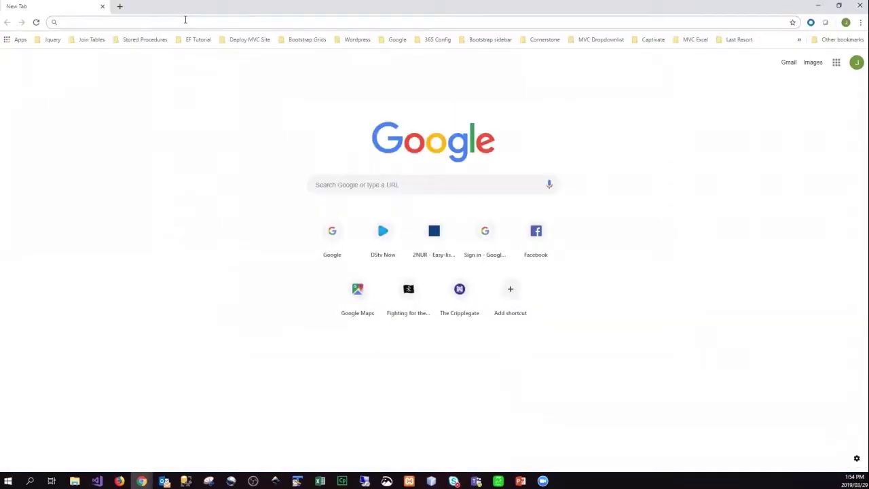
Sign in to merchant.sagepay.co.za with the merchant username, password and PIN.
text(merchant.sagepay.co.za)
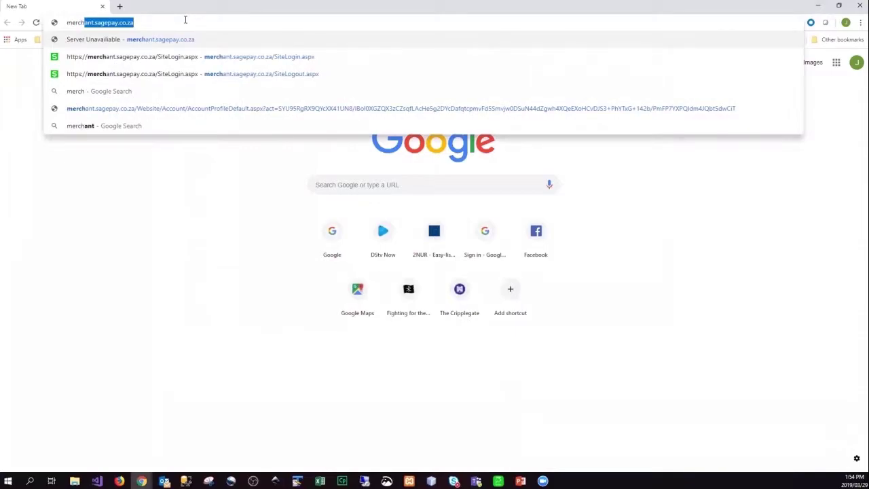
key(Return)
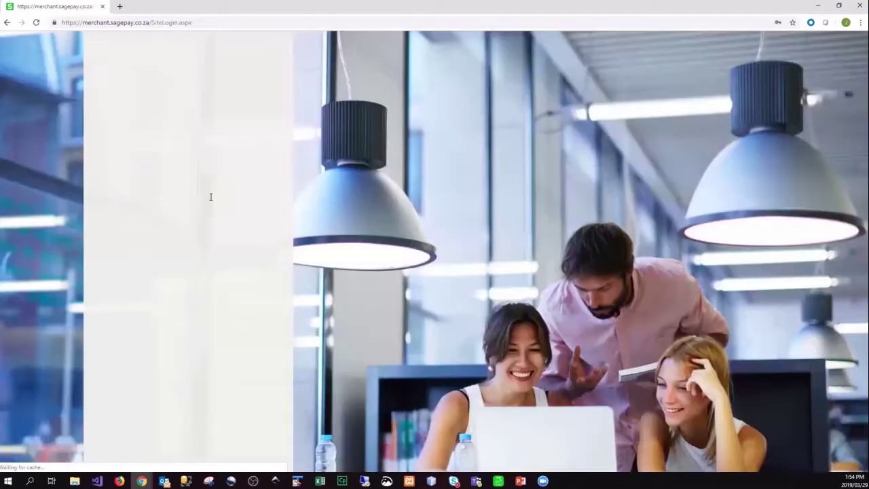
double_click(212, 193)
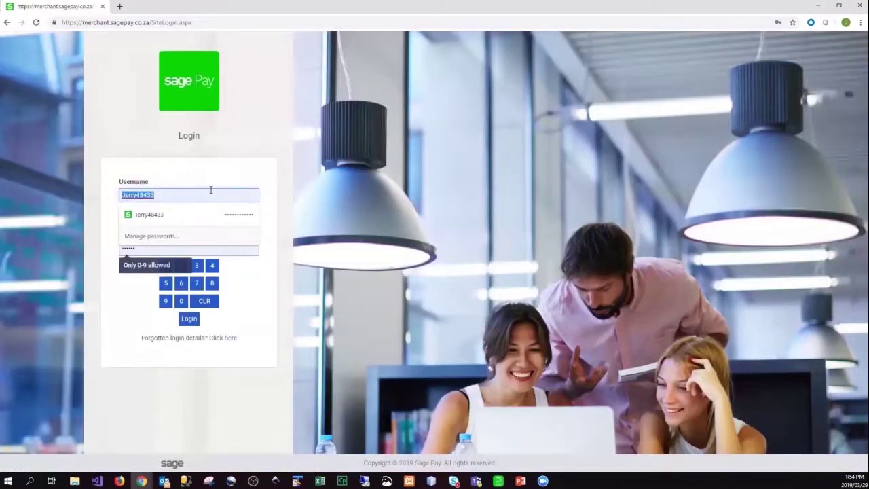
text(Bennie1)
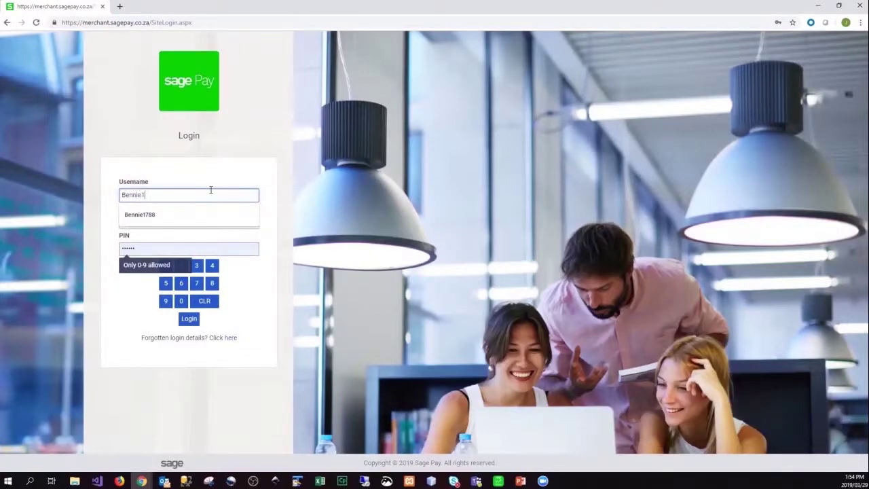
text(788)
key(Tab)
text(•••••••••)
key(Tab)
text(••)
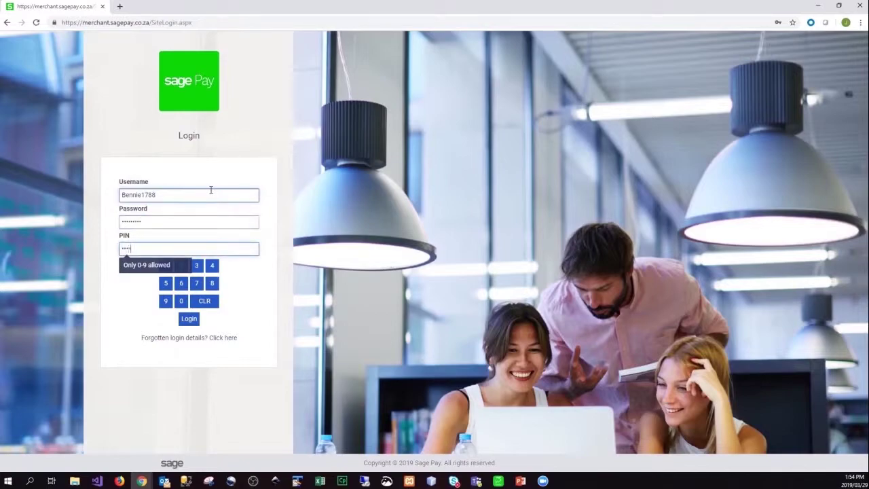
key(Return)
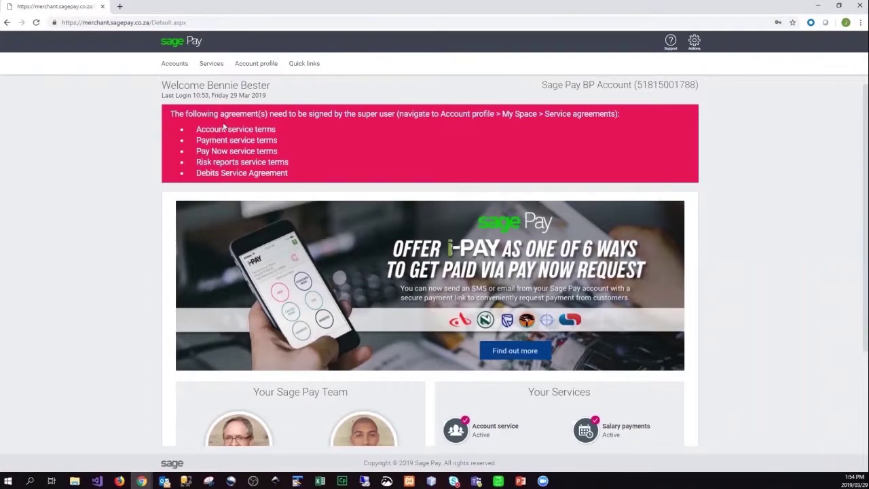
Copy the Service key from Account profile > Sage connect > Account service and return to Sage 200.
click(251, 64)
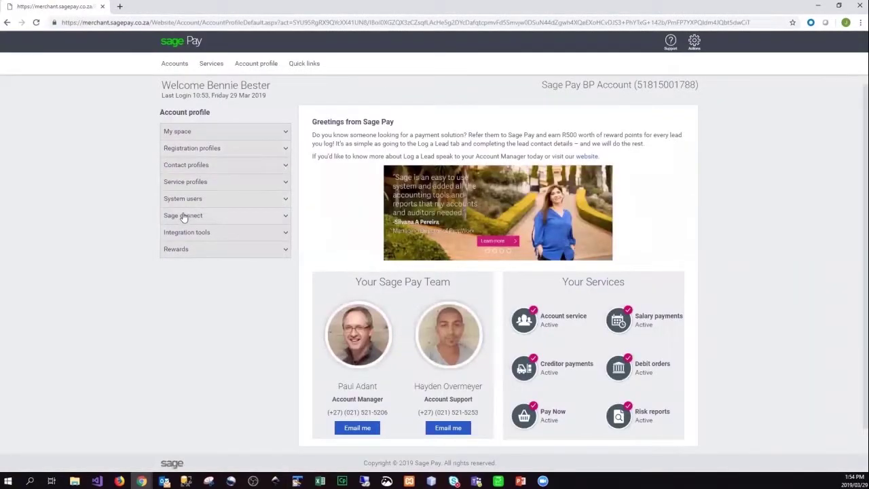
click(183, 216)
click(181, 233)
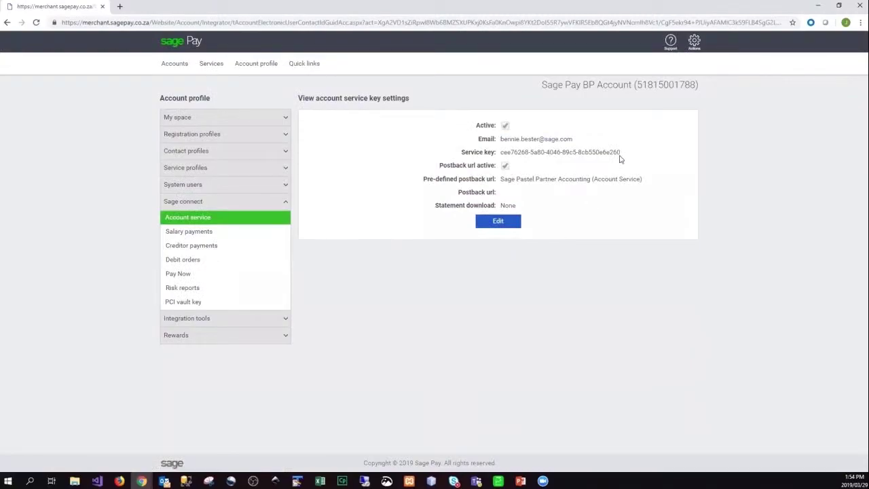
drag(621, 152, 500, 153)
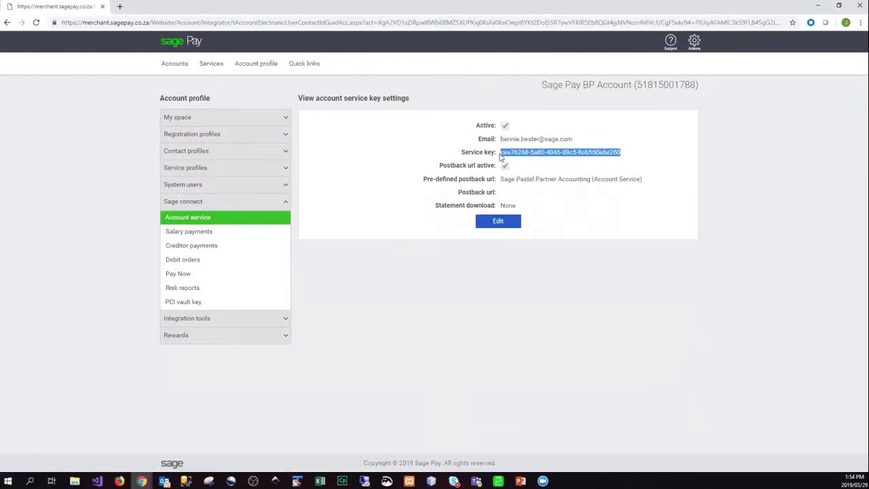
right_click(551, 154)
click(565, 163)
click(499, 480)
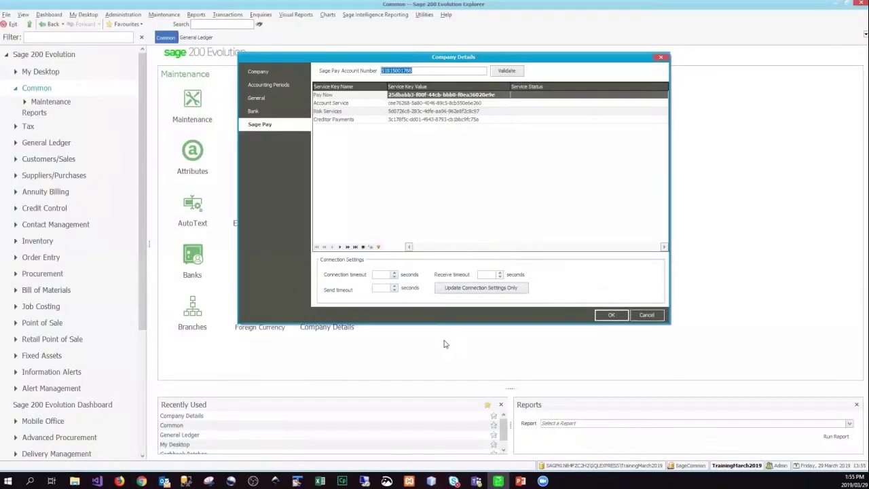
Paste the copied key as the Account Service key, validate all four service keys, and close Company Details.
click(415, 103)
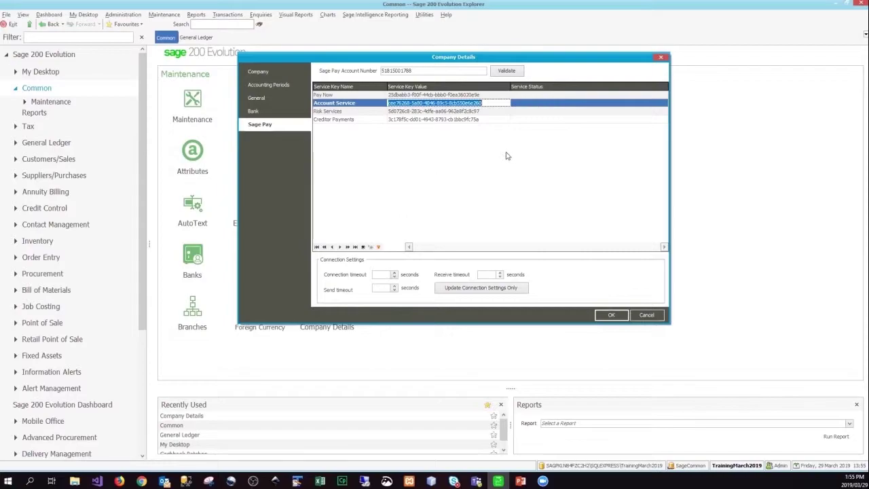
click(502, 72)
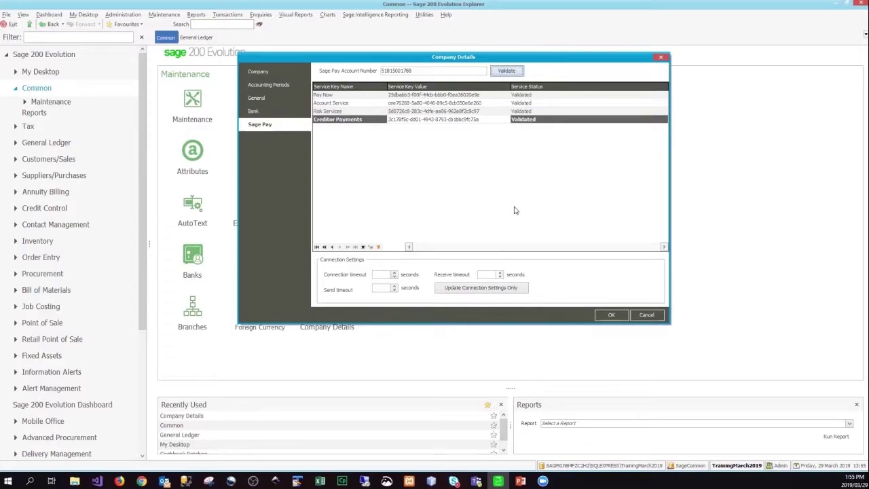
click(606, 316)
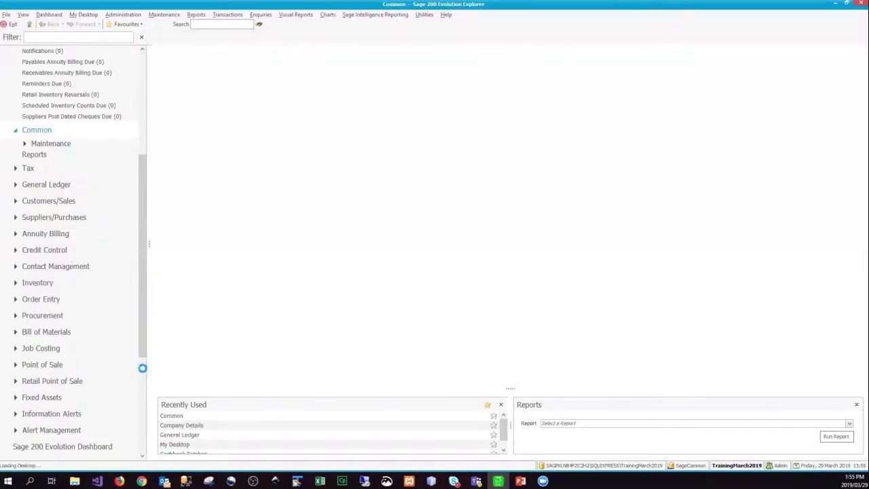
Open the Agents list under Sage 200 Evolution Administration, showing the Admin, Guest and System agents.
scroll(138, 455, down, 3)
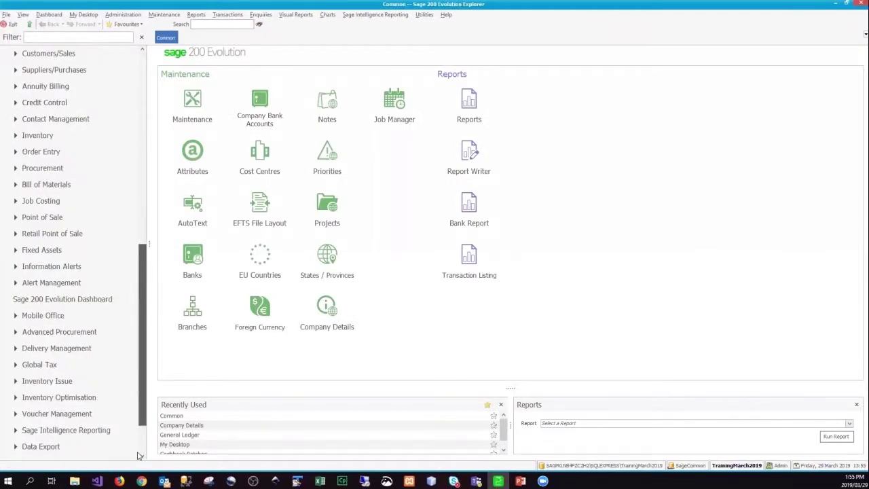
scroll(138, 456, down, 1)
scroll(129, 432, down, 1)
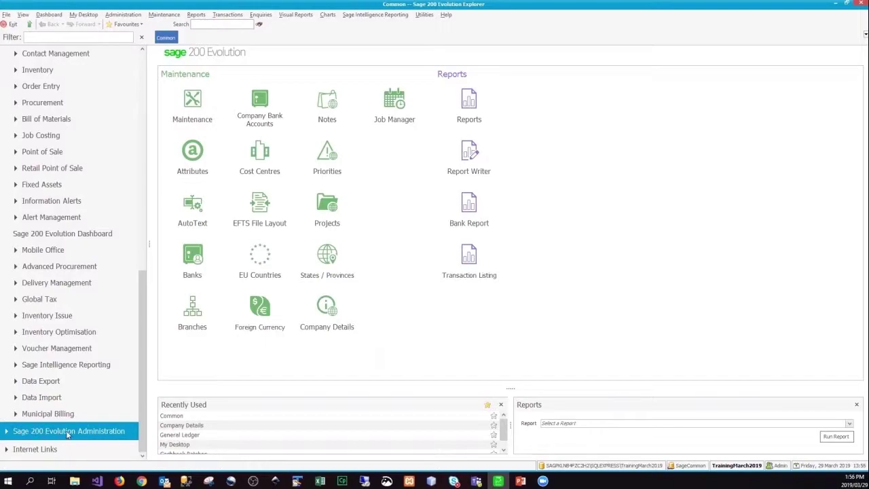
click(59, 435)
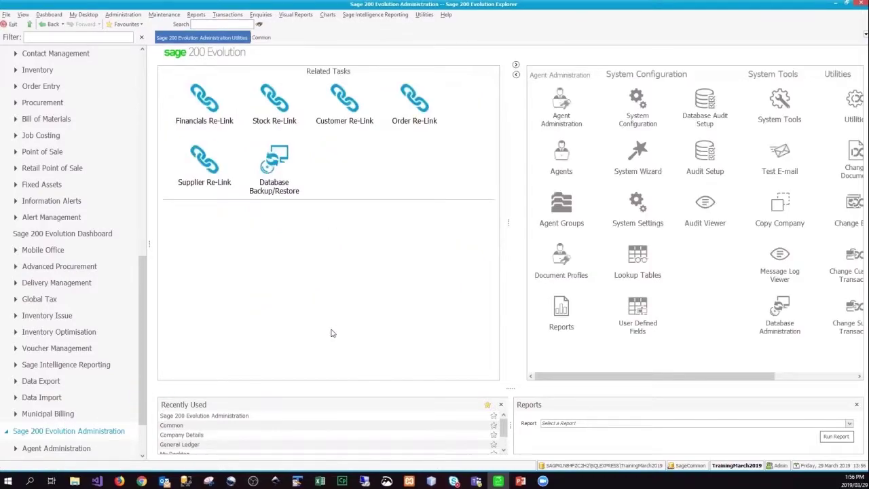
click(562, 156)
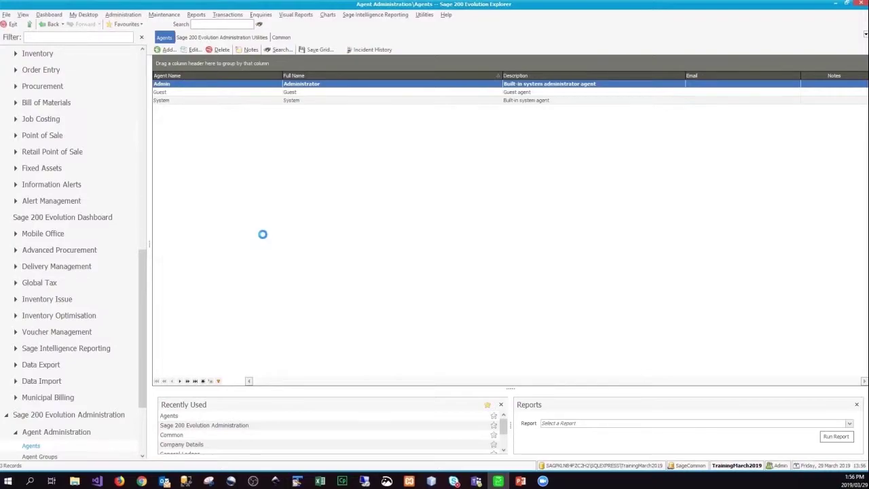
Open the Admin agent, review its Sage Pay username in User Details, and save it.
key(Return)
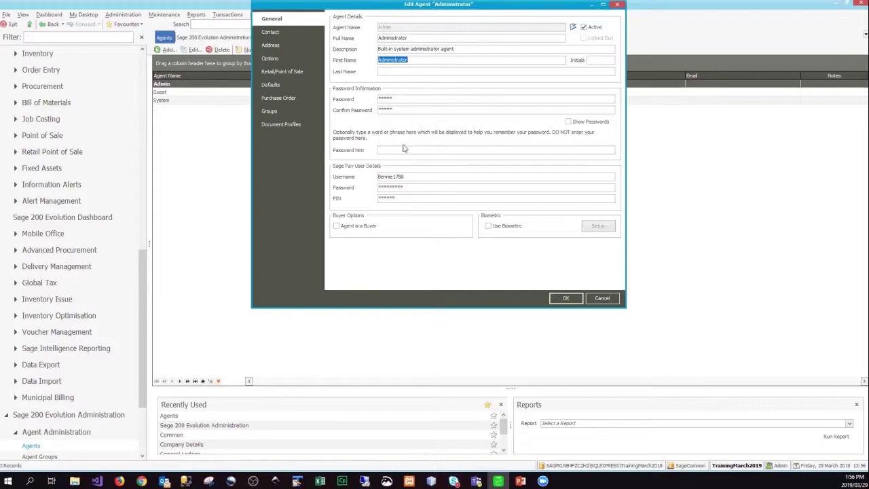
click(386, 176)
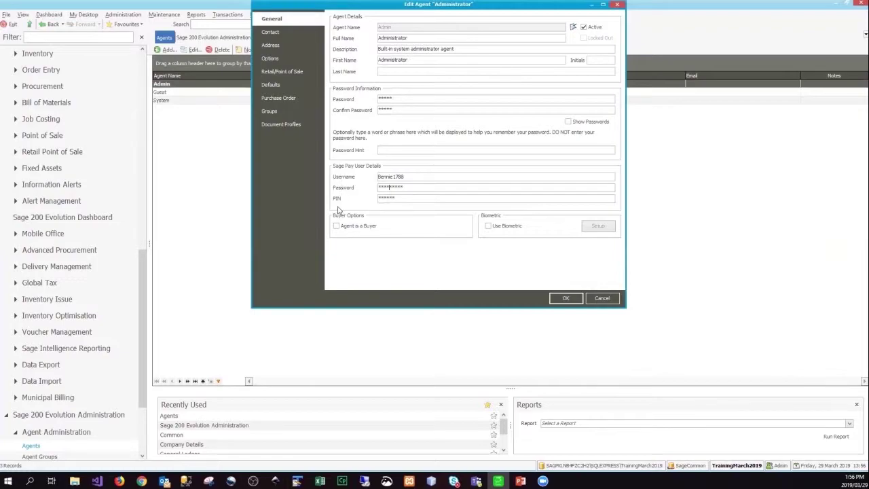
click(568, 299)
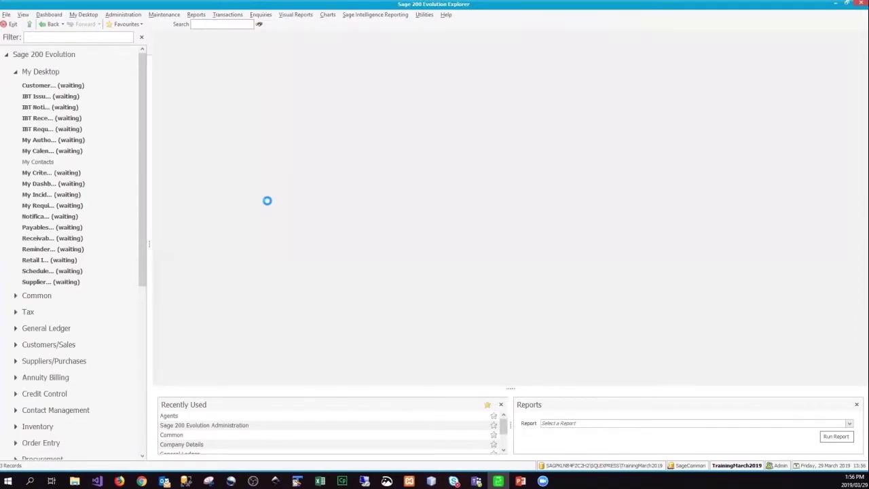
Start a blank New Invoice from the Customers/Sales Transactions panel.
click(30, 86)
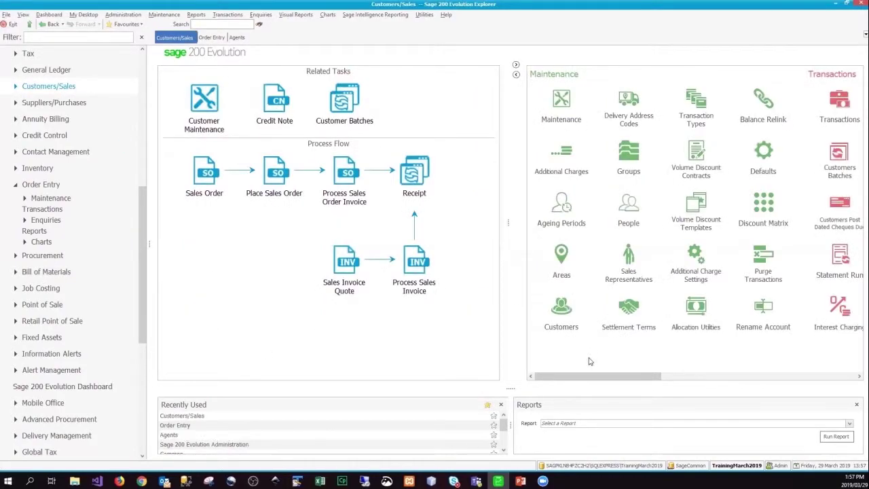
drag(634, 378, 700, 378)
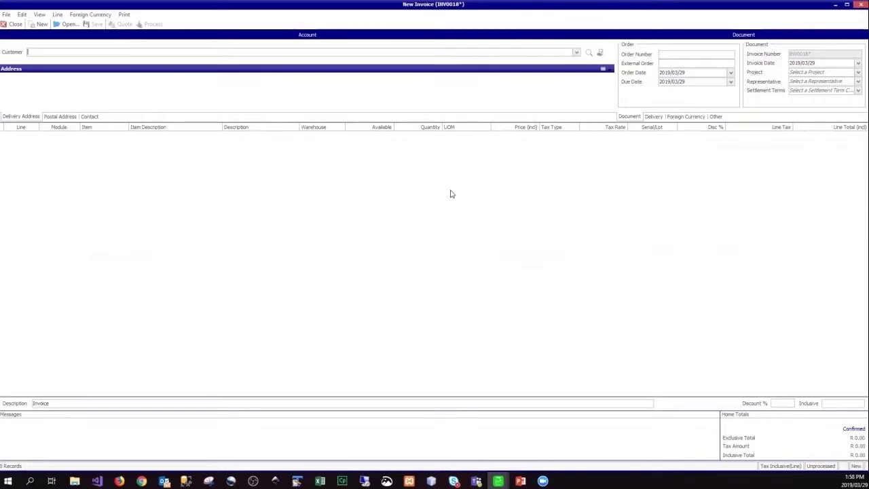
Select CASH as the invoice customer.
click(576, 53)
click(387, 72)
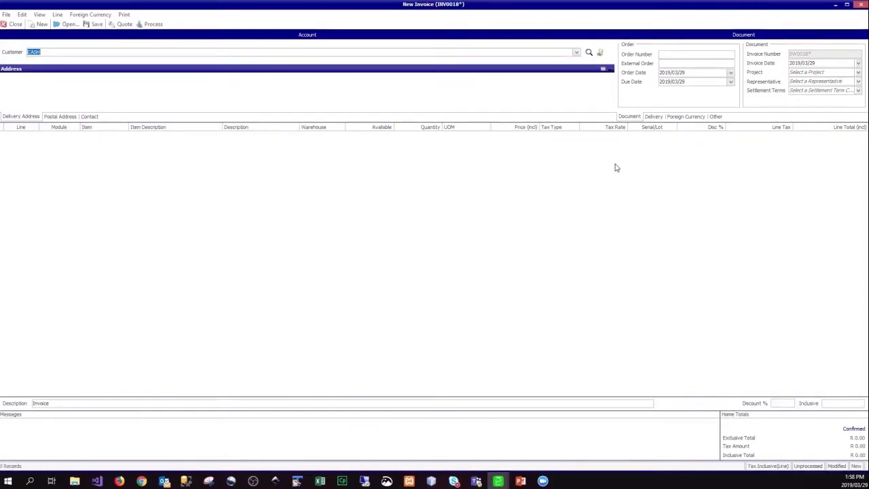
key(Tab)
key(Tab)
key(Tab)
key(Tab)
key(Tab)
key(Tab)
key(Tab)
Add one FLD32 Flash Drive 32 gb line at R10.00 and process the invoice.
key(Tab)
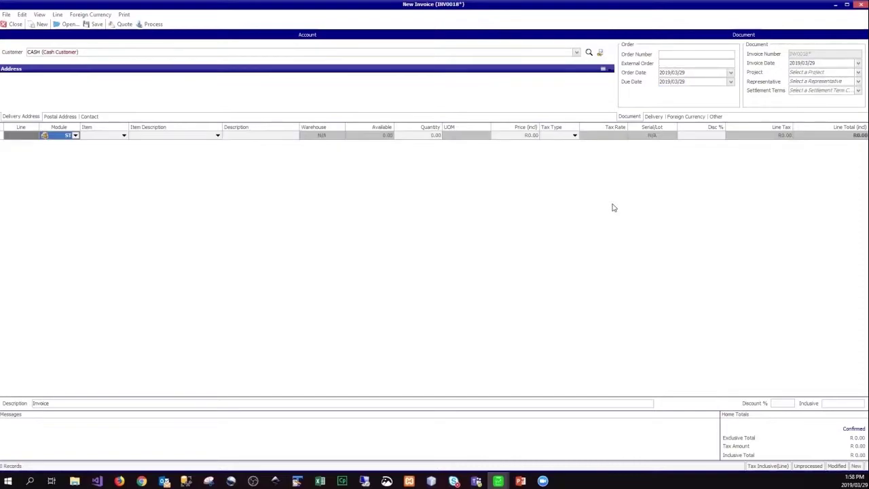
key(Tab)
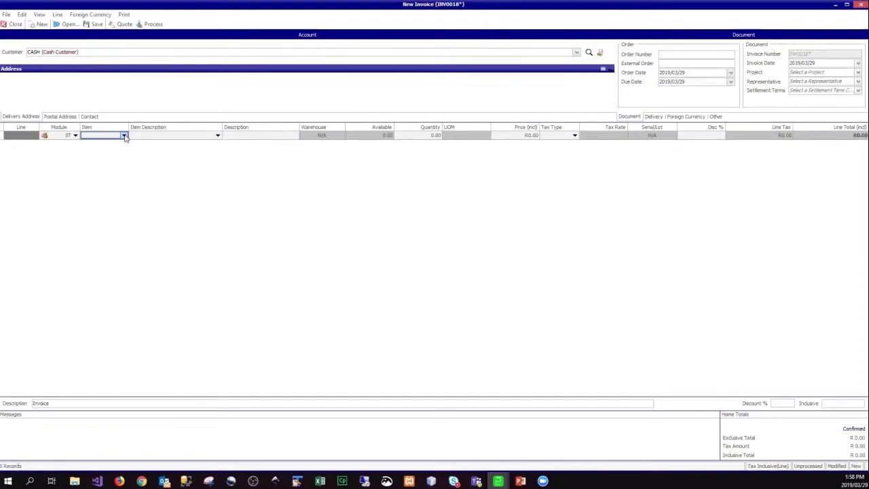
click(125, 136)
click(151, 172)
click(429, 136)
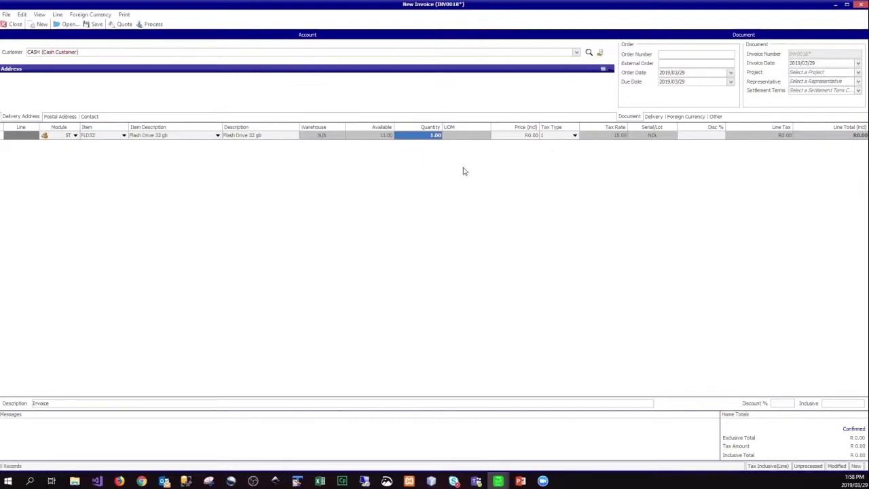
click(523, 136)
text(10)
key(Return)
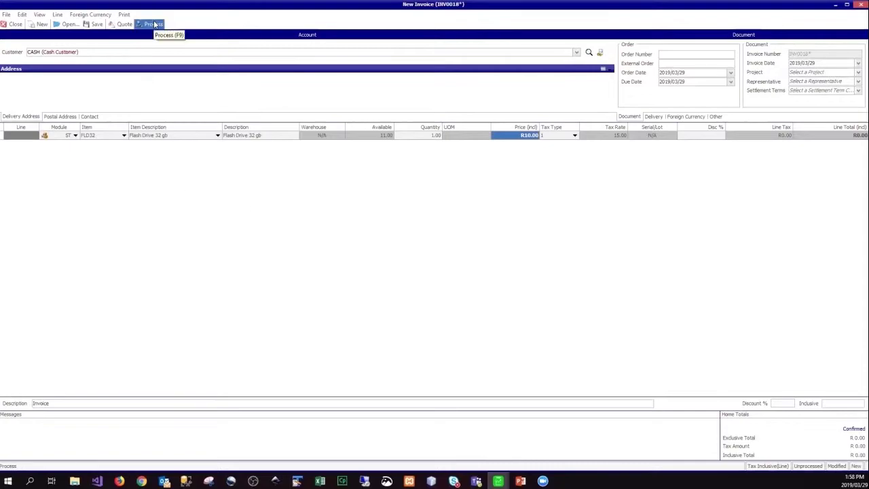
click(155, 25)
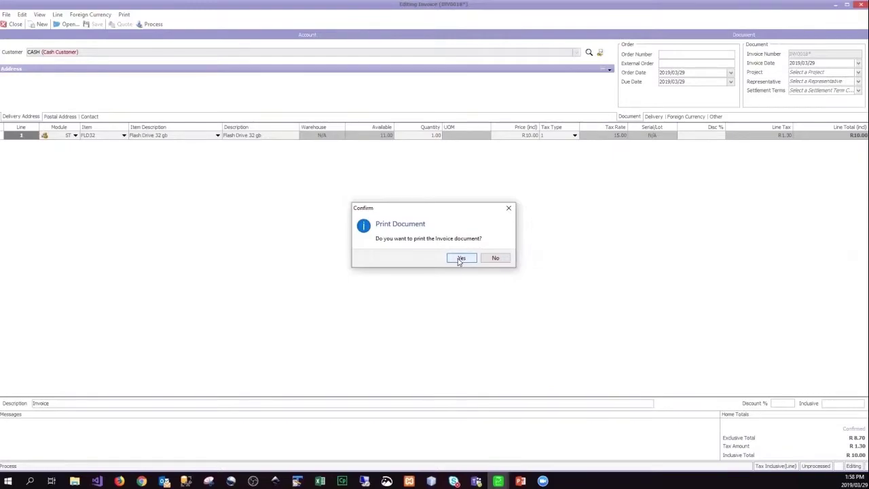
Print-preview invoice INV0018 with its Sage Pay payment block, then close the preview.
click(460, 259)
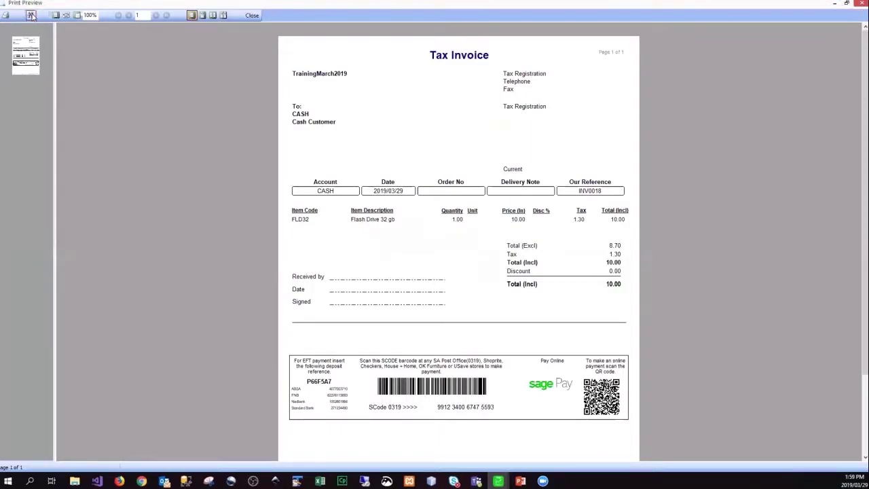
click(251, 15)
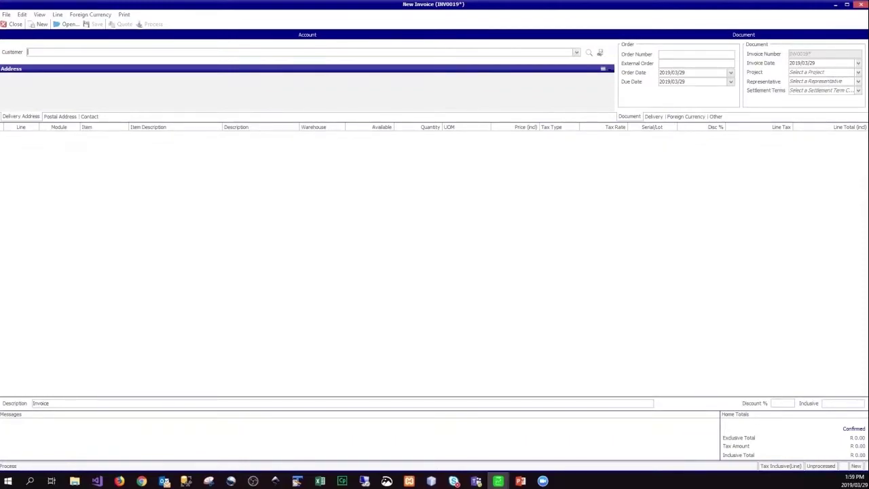
Open the INV0011 tax invoice PDF from the zip attached to the Outlook email.
key(alt+Tab)
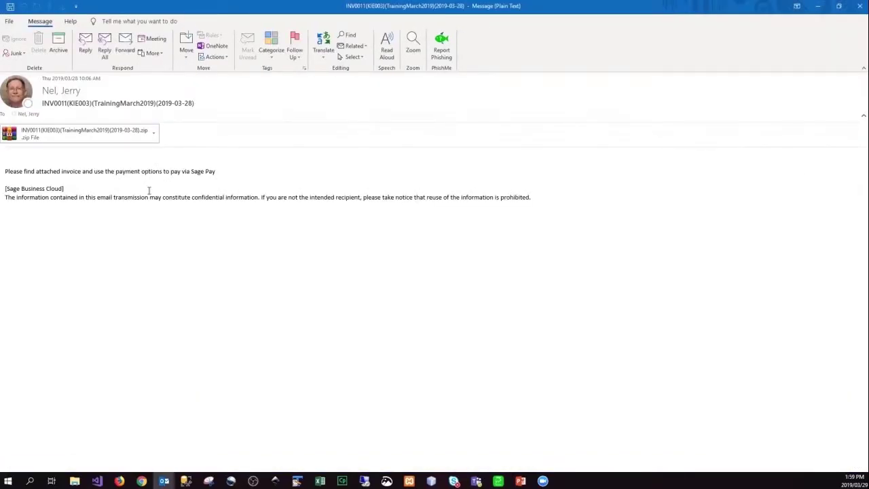
double_click(103, 133)
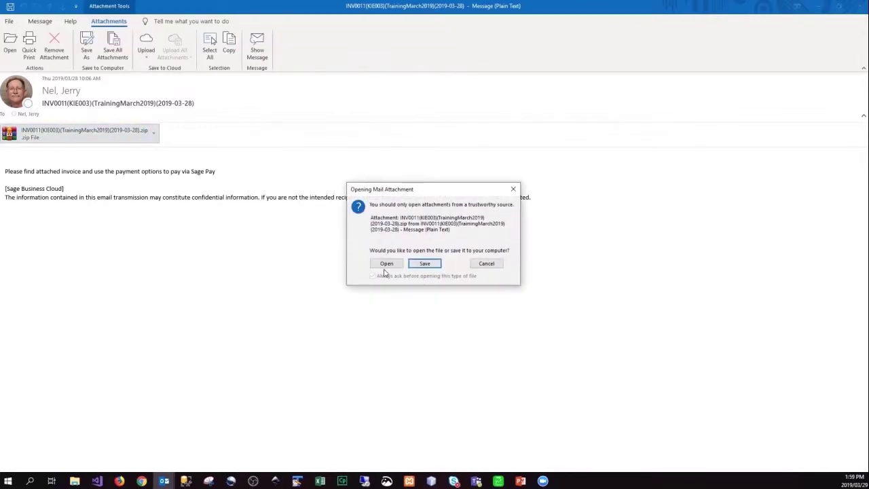
click(385, 267)
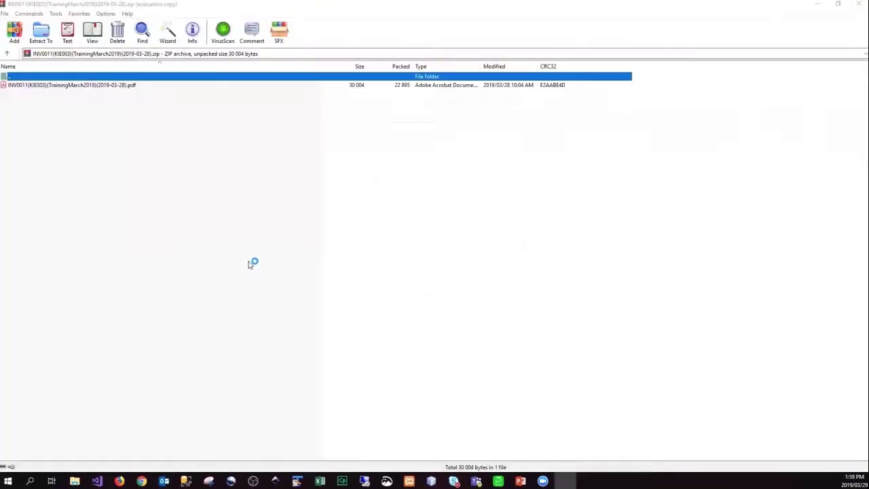
click(58, 87)
double_click(58, 87)
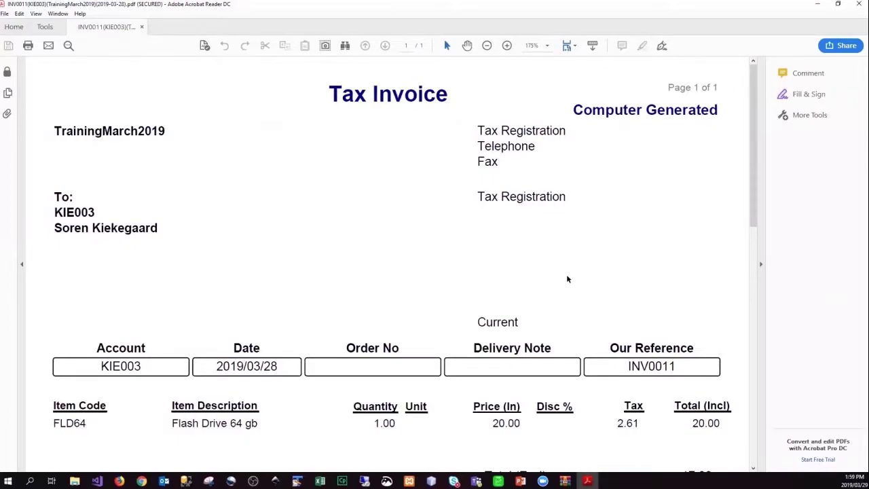
Highlight the invoice's EFT and barcode payment instructions.
scroll(756, 214, down, 10)
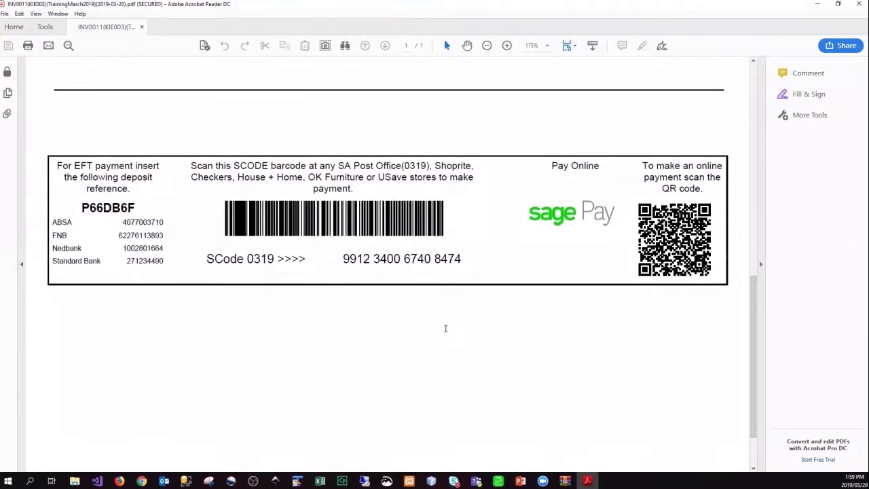
scroll(445, 329, up, 2)
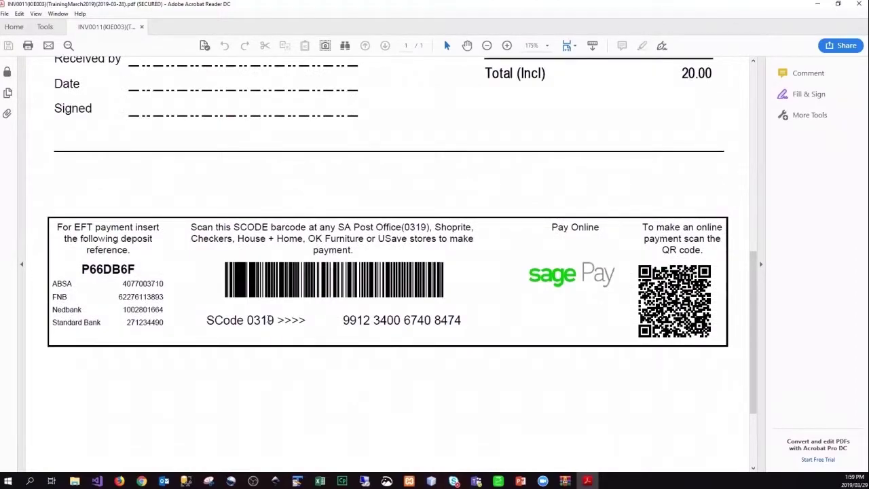
drag(49, 216, 287, 248)
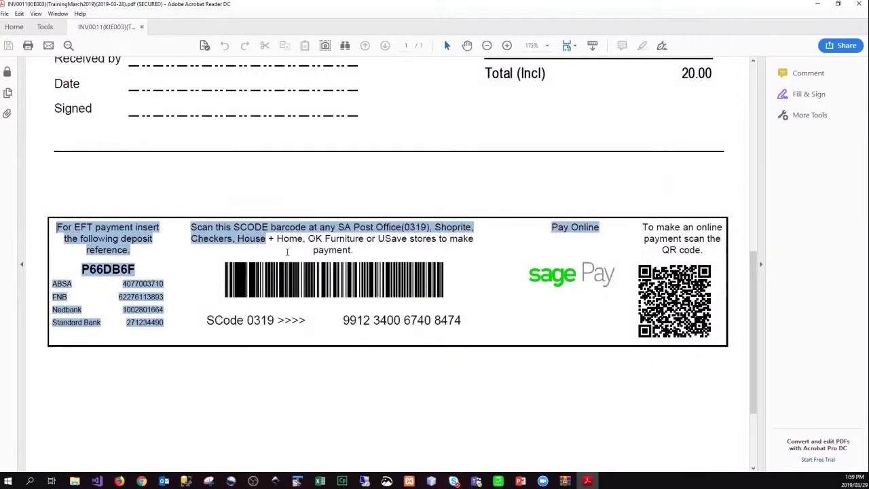
click(370, 356)
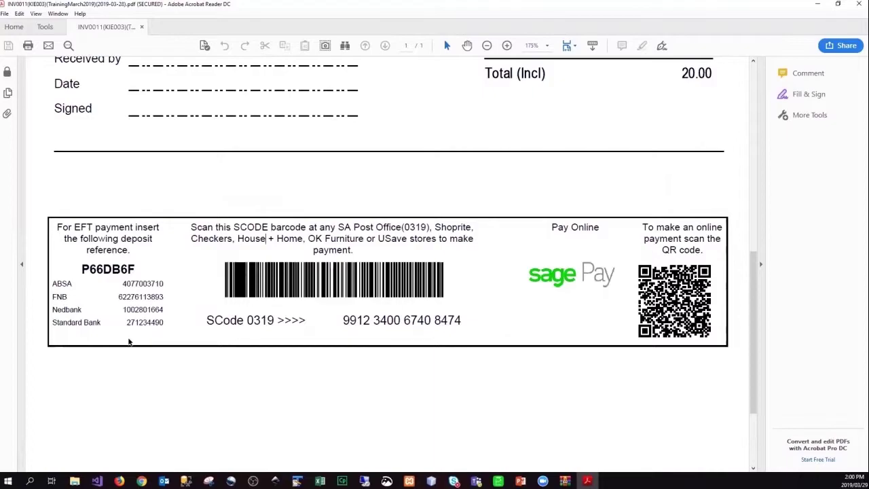
Highlight the deposit reference and Standard Bank account details in the payment box.
drag(82, 269, 161, 330)
click(167, 370)
drag(125, 328, 63, 355)
click(66, 329)
drag(91, 316, 133, 348)
click(142, 342)
drag(163, 324, 65, 327)
click(108, 407)
drag(163, 322, 61, 280)
click(127, 364)
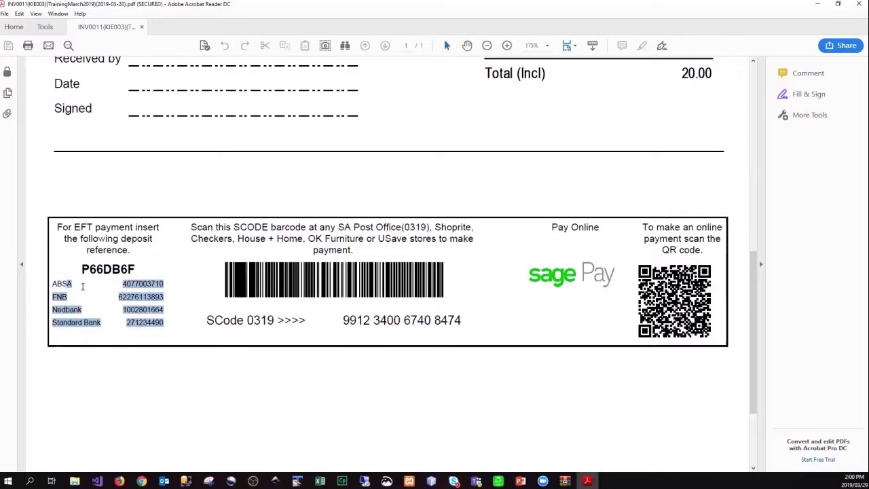
click(131, 392)
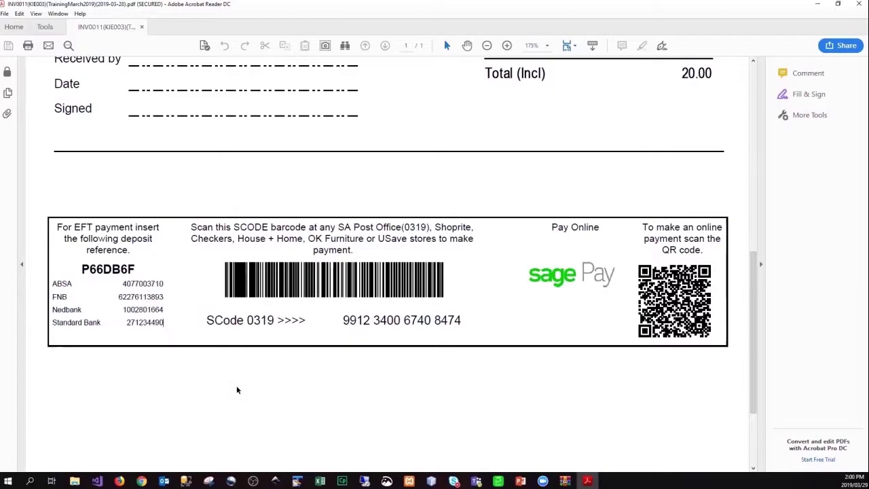
drag(167, 323, 59, 280)
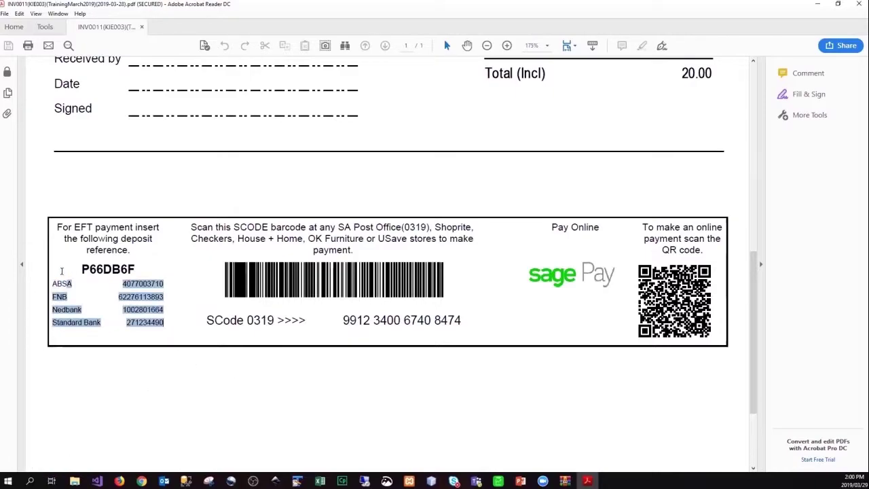
click(127, 392)
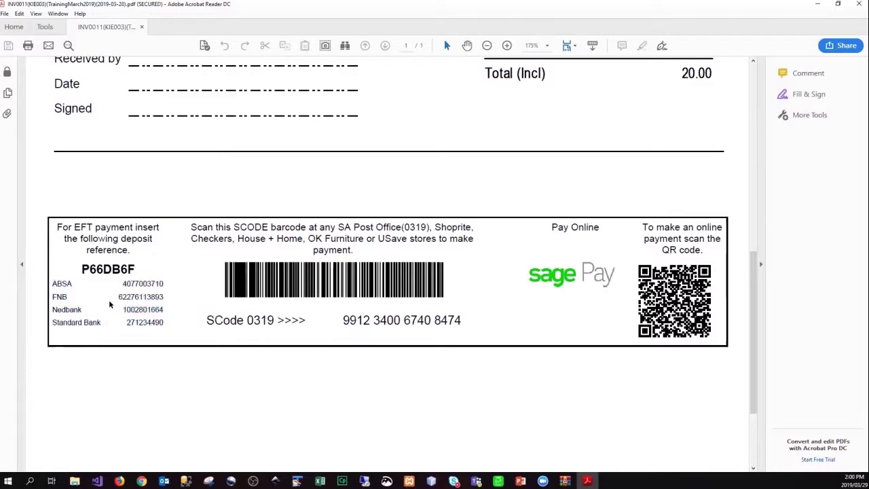
double_click(128, 281)
click(143, 297)
double_click(133, 270)
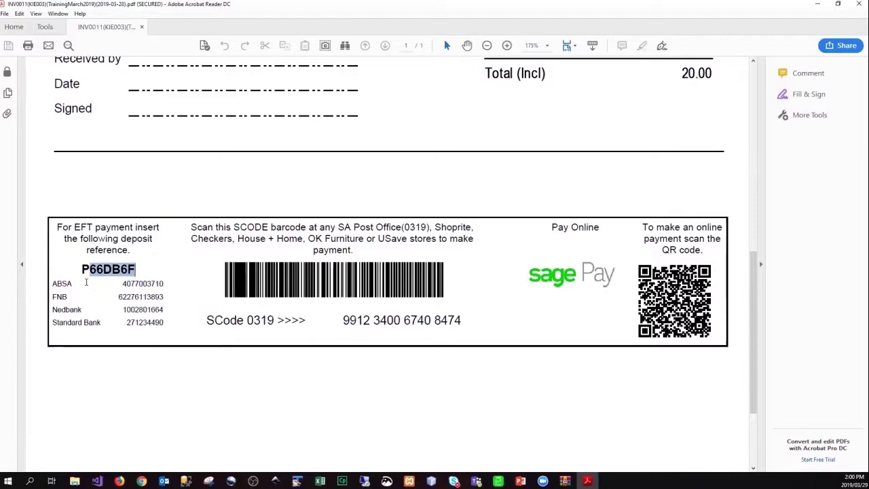
click(124, 379)
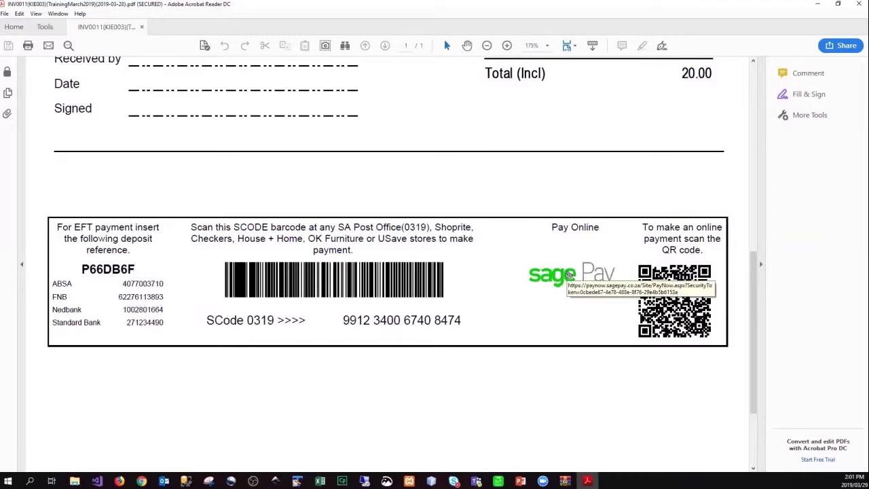
Open the Sage Pay payment page for CASH(INV0019) and choose Bank EFT to list the banks.
click(569, 273)
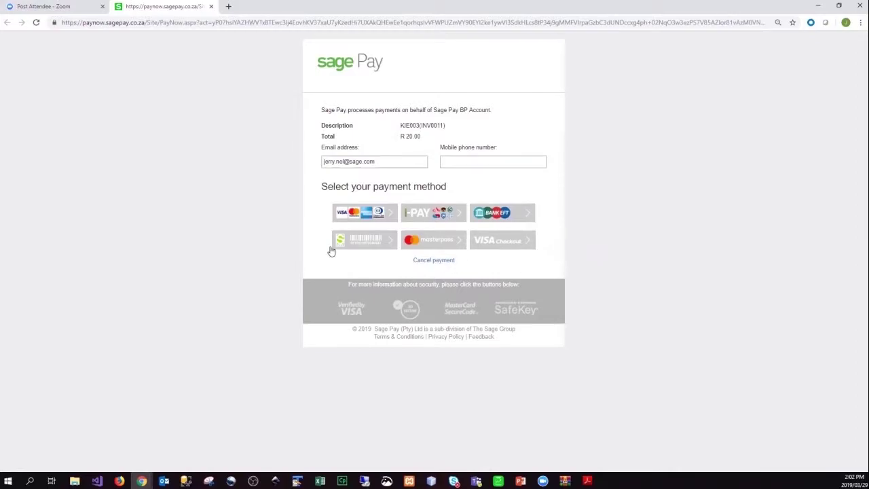
drag(322, 188, 453, 196)
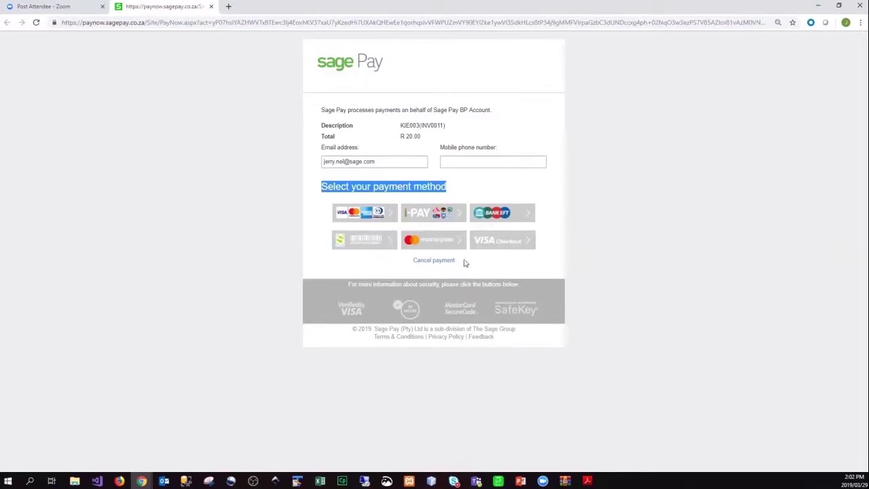
drag(455, 265, 356, 264)
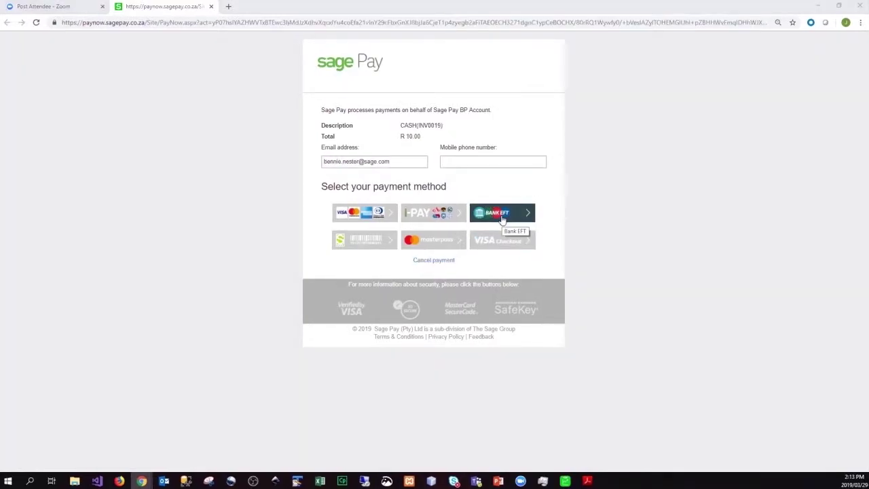
click(502, 218)
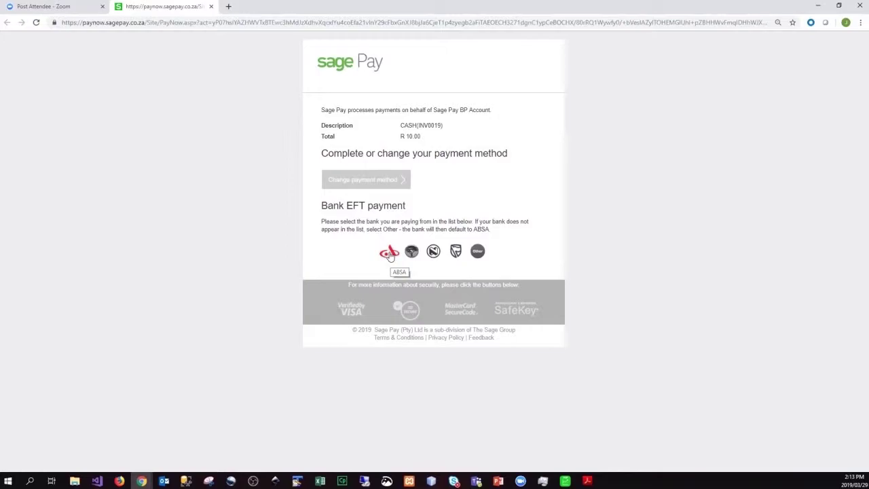
Return to the payment method choices with 'Change payment method'.
click(365, 180)
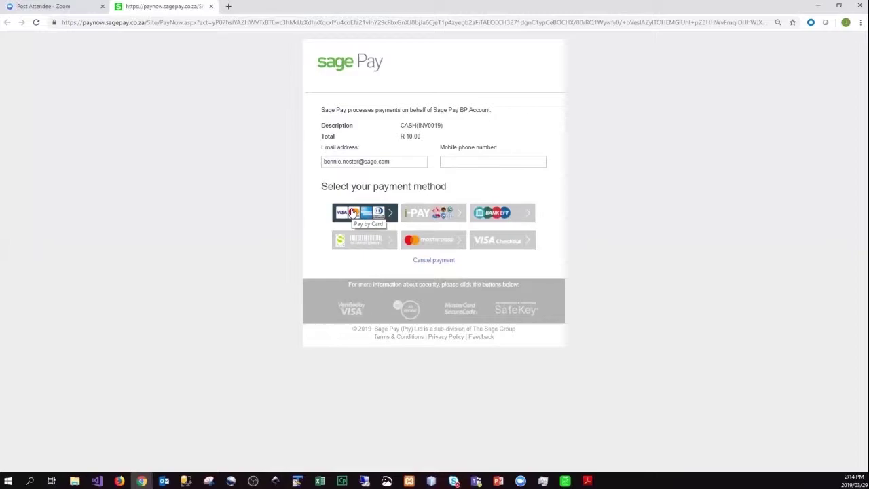
Choose card payment and enter the test card number with expiry 10/20.
click(353, 213)
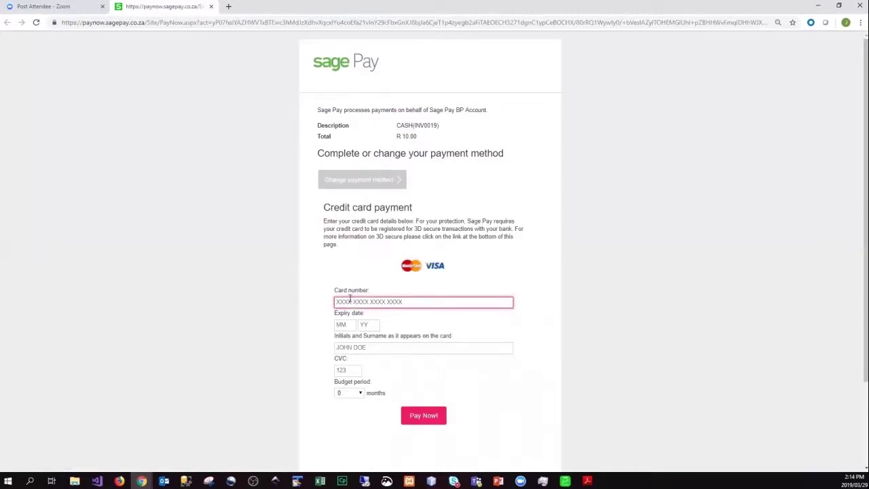
text(40)
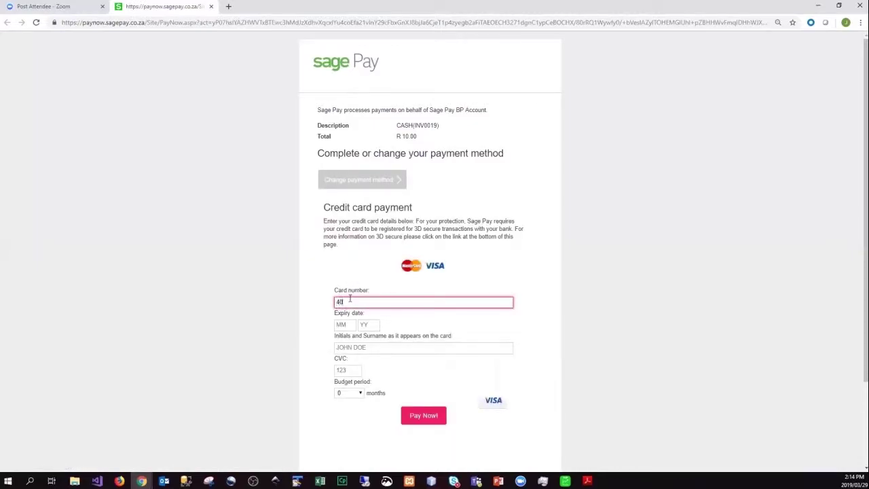
text(00 0000 0000 00002)
key(Tab)
text(10)
key(Tab)
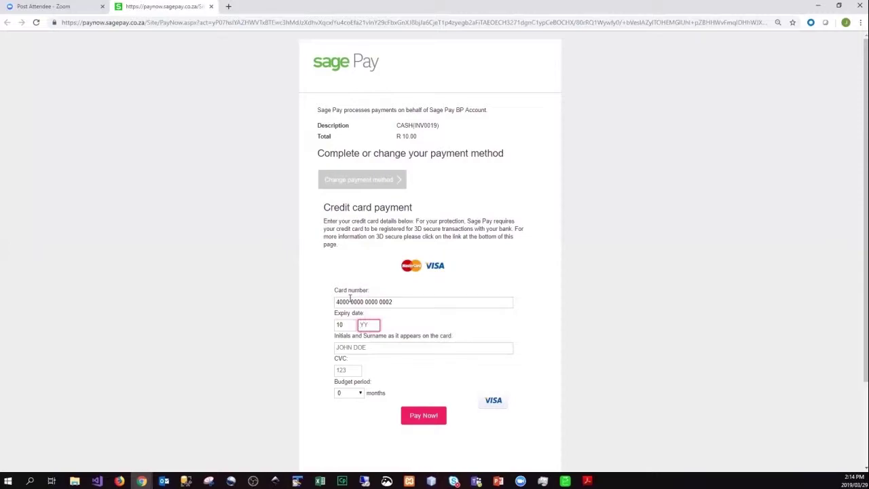
text(20)
key(Tab)
Enter cardholder 'TEST CLIENT' and CVC 123, submit the R 10.00 payment, and open a new tab.
text(TEST CLIE)
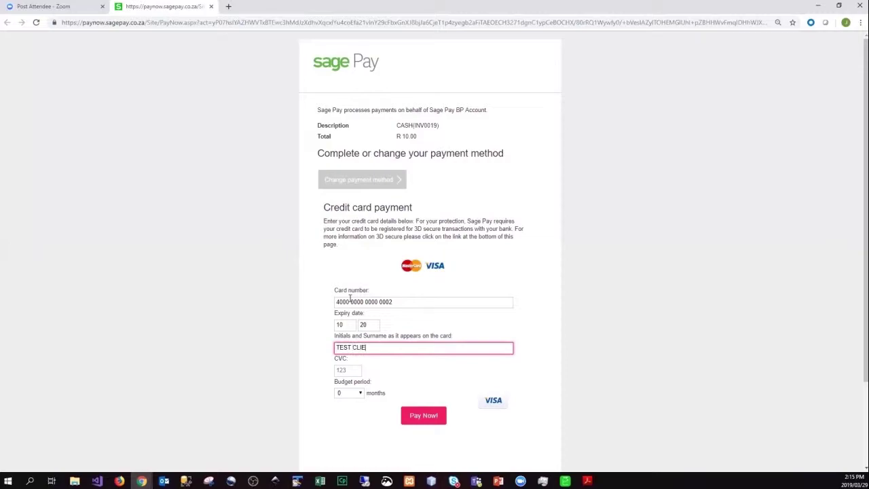
text(NT)
click(346, 369)
text(123)
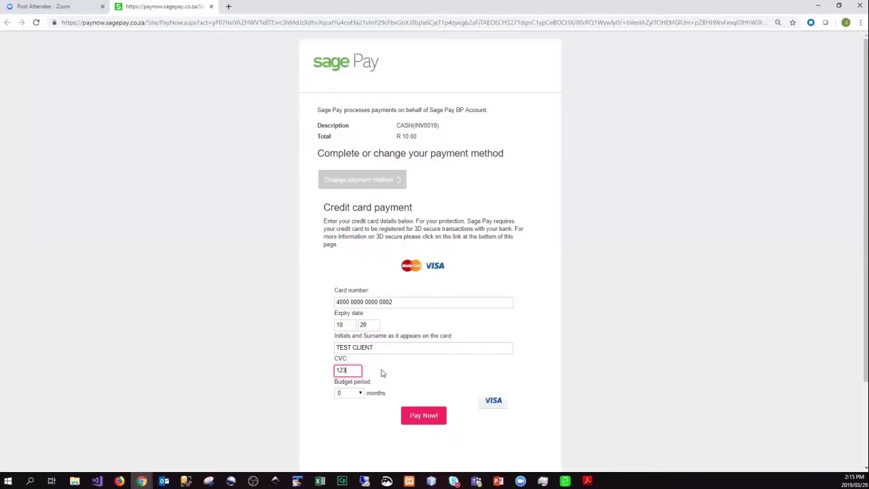
click(379, 372)
click(413, 414)
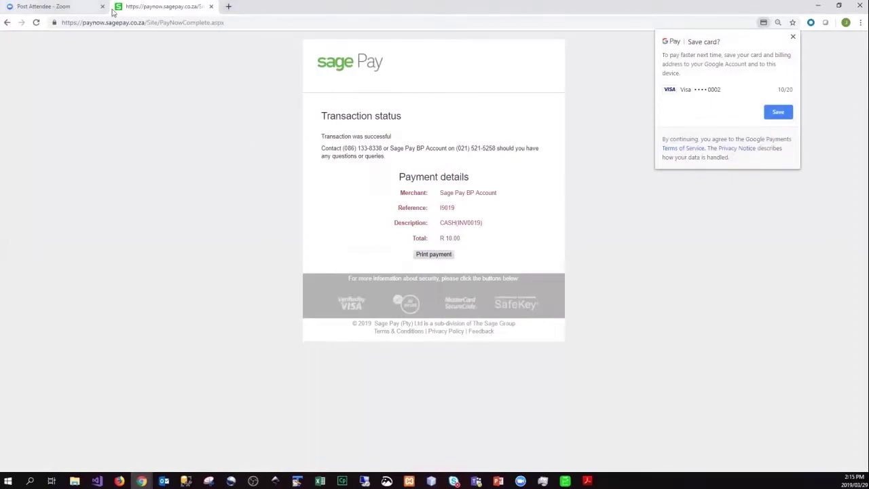
click(230, 7)
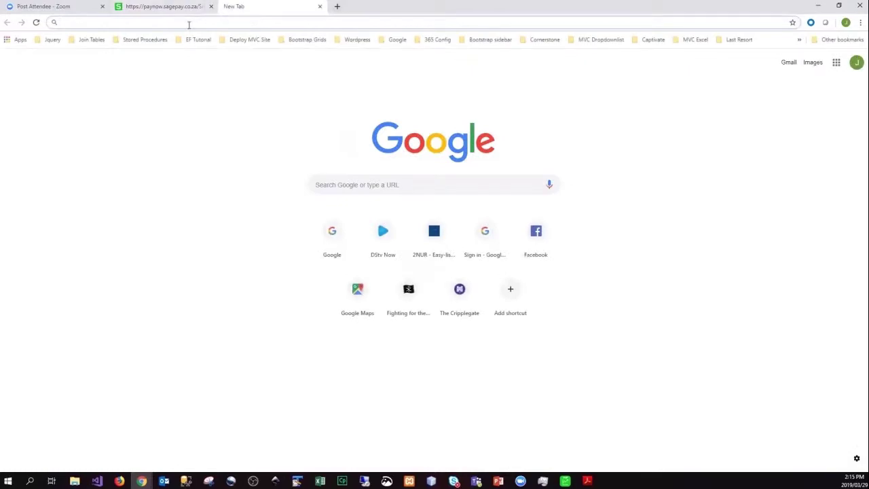
text(emrchant)
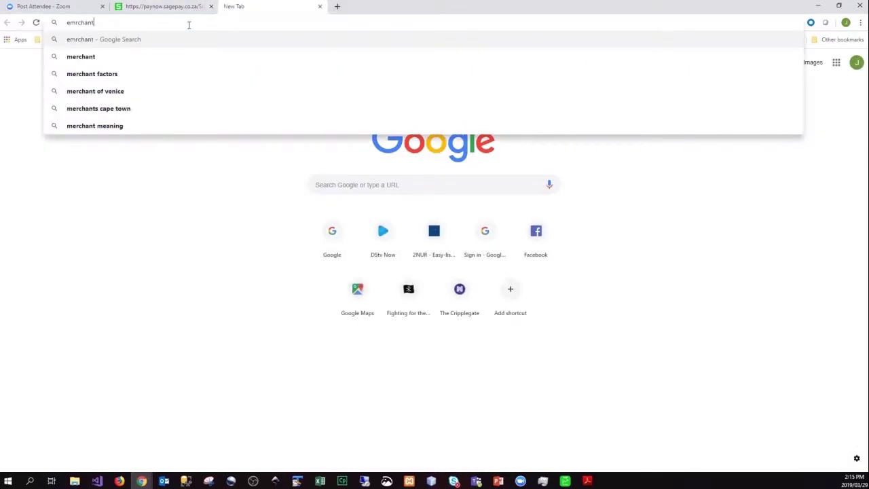
Go to the Sage Pay merchant site, merchant.sagepay.co.za.
key(BackSpace)
key(BackSpace)
key(BackSpace)
key(BackSpace)
key(BackSpace)
key(BackSpace)
key(BackSpace)
key(BackSpace)
text(merch)
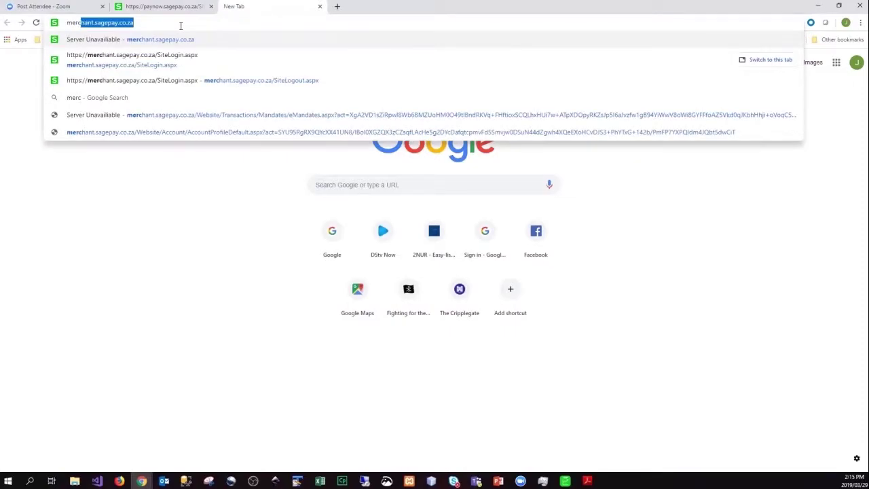
key(Return)
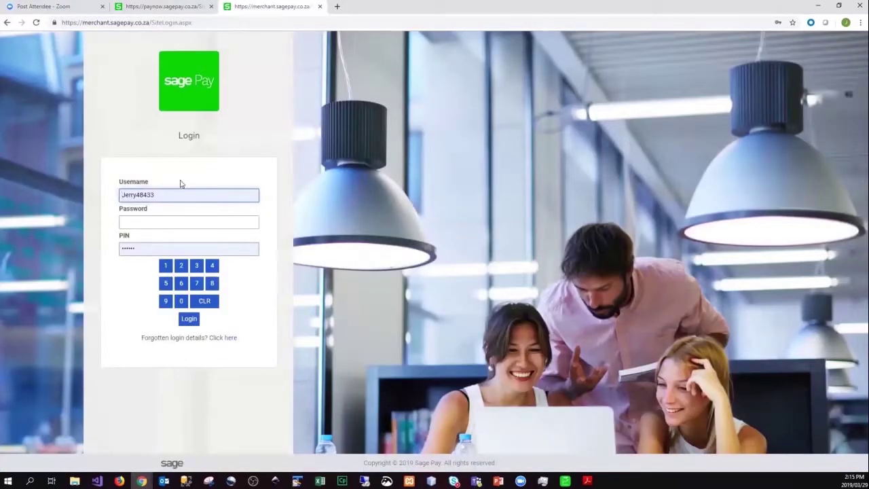
Log in with the other user's saved username, the account password and PIN.
double_click(169, 195)
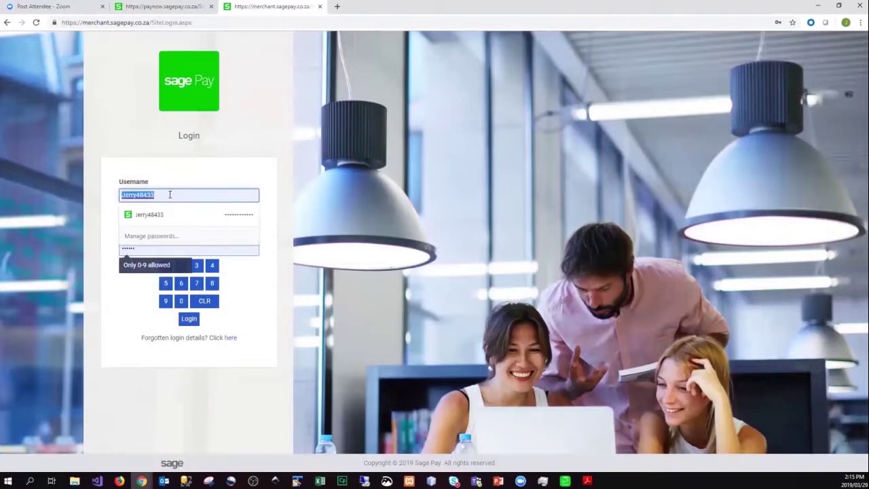
text(J)
key(BackSpace)
key(BackSpace)
text(Benn)
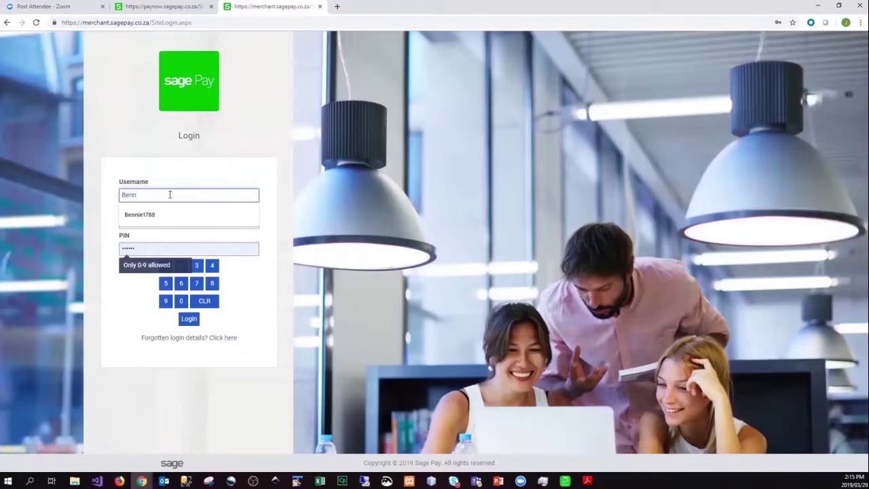
key(Down)
key(Return)
text(••••••)
text(•••)
key(Tab)
text(•••••)
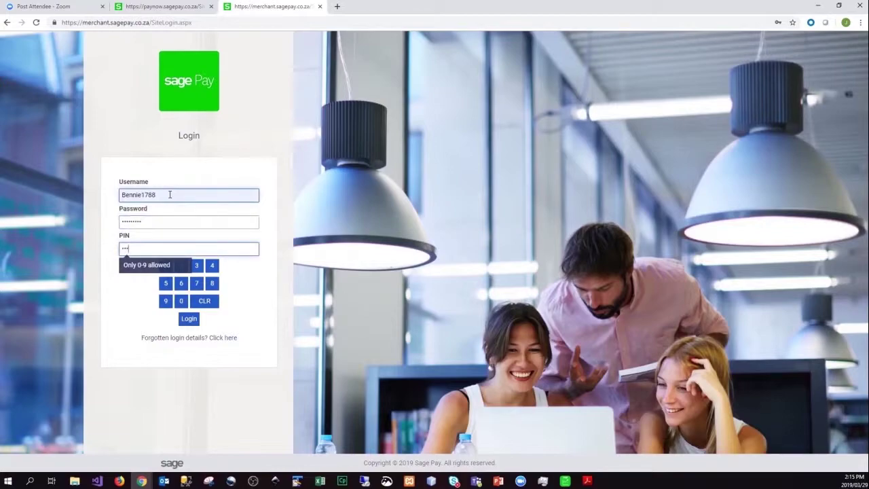
key(Return)
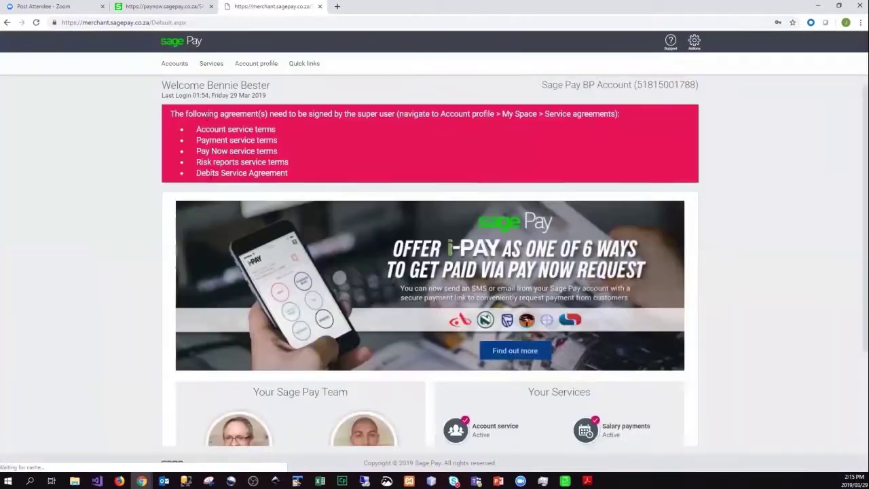
Open Services > Pay Now > Reports > Pay Now transaction report and locate the CASH(INV0019) transaction.
click(221, 69)
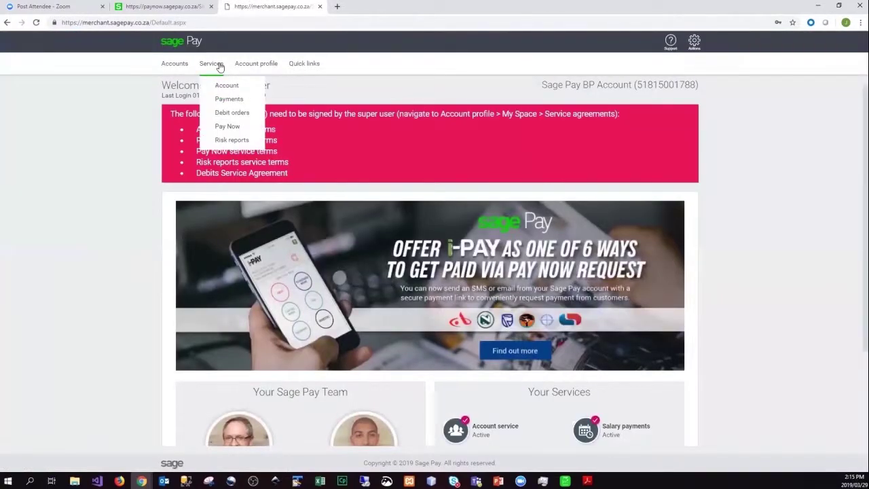
click(229, 128)
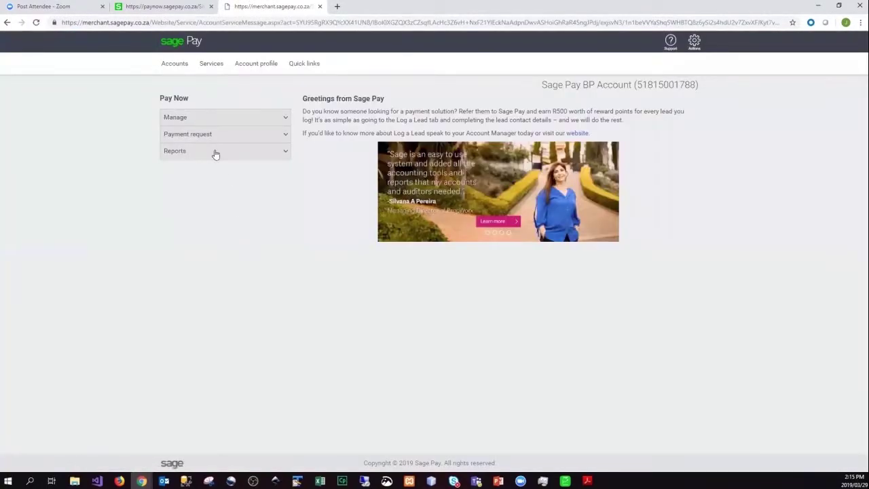
click(215, 152)
click(213, 168)
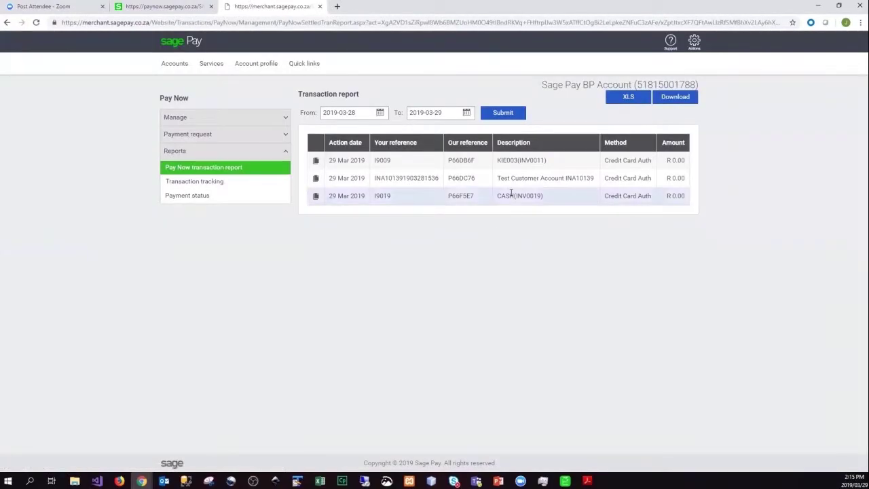
drag(511, 195, 573, 208)
click(545, 251)
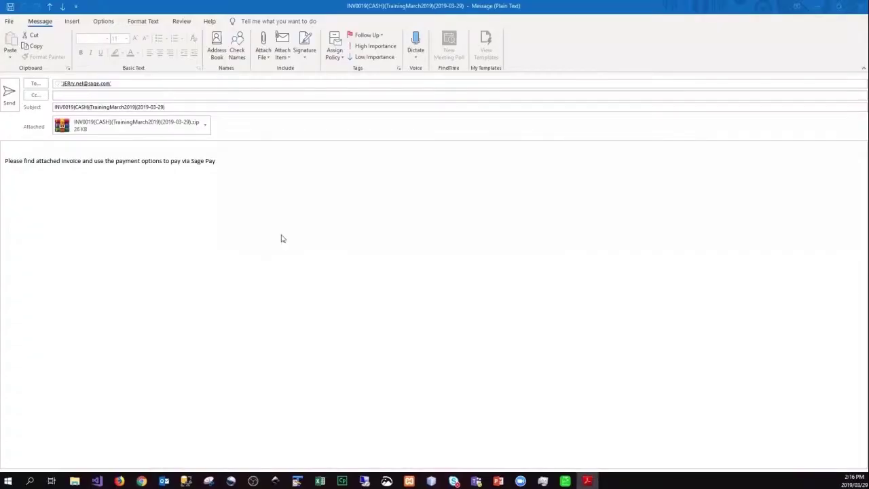
Minimise the Outlook message and close the unsaved New Invoice INV0020.
click(819, 8)
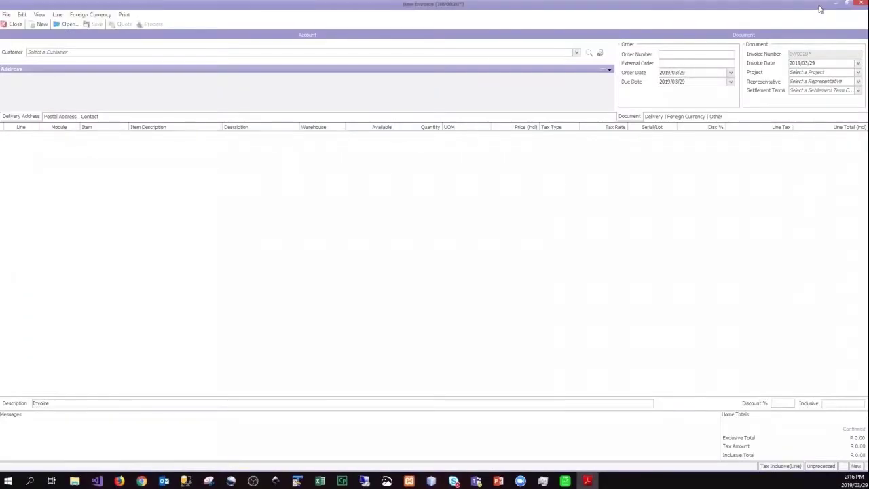
click(16, 25)
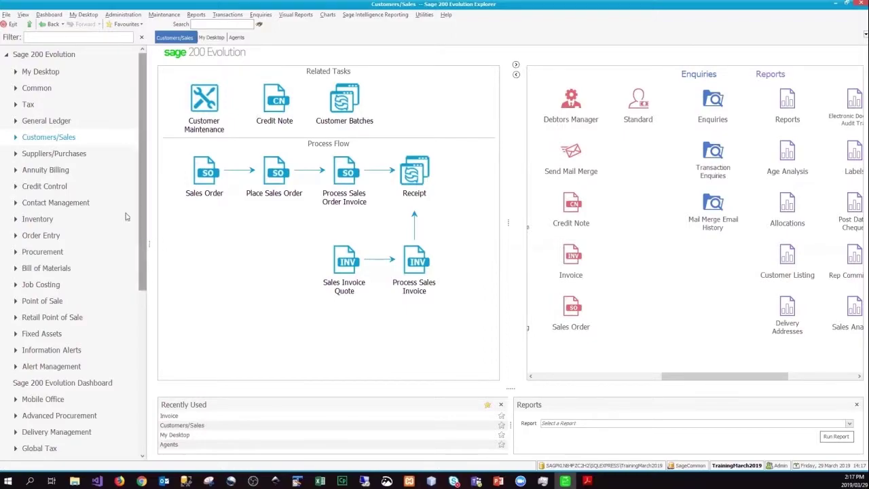
Open Automatic Payments & Remittances from the Suppliers/Purchases tasks.
click(15, 155)
click(39, 153)
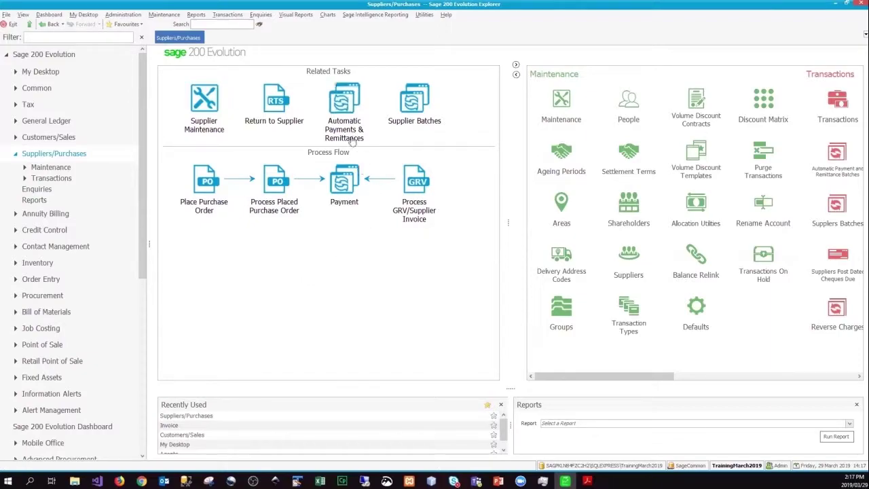
click(347, 110)
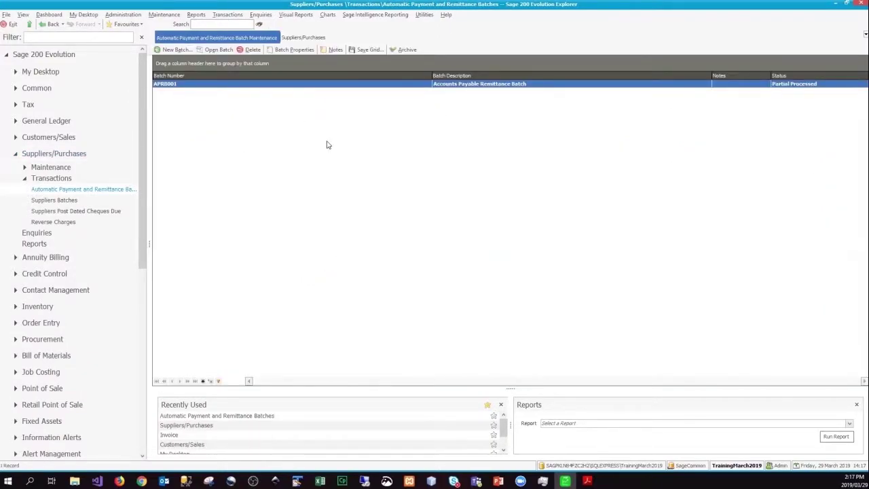
In batch APRB001, set a 10.00 payment against the ACME invoice and save the configuration.
double_click(341, 83)
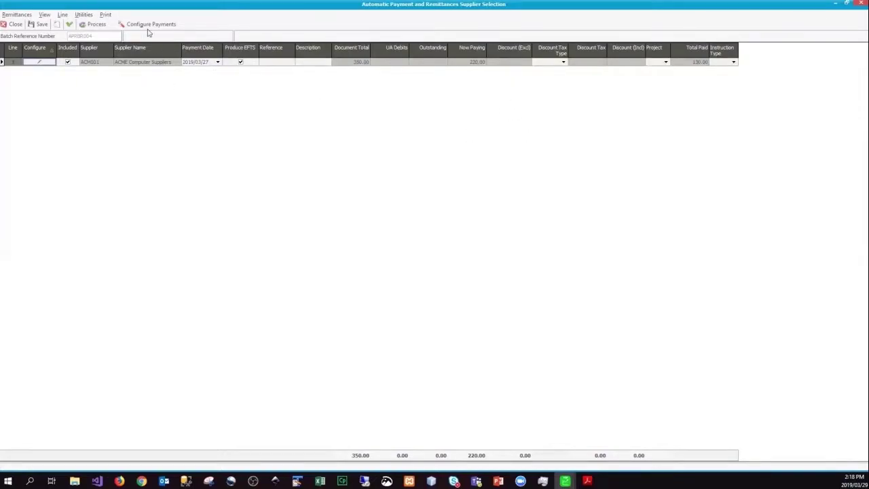
click(148, 27)
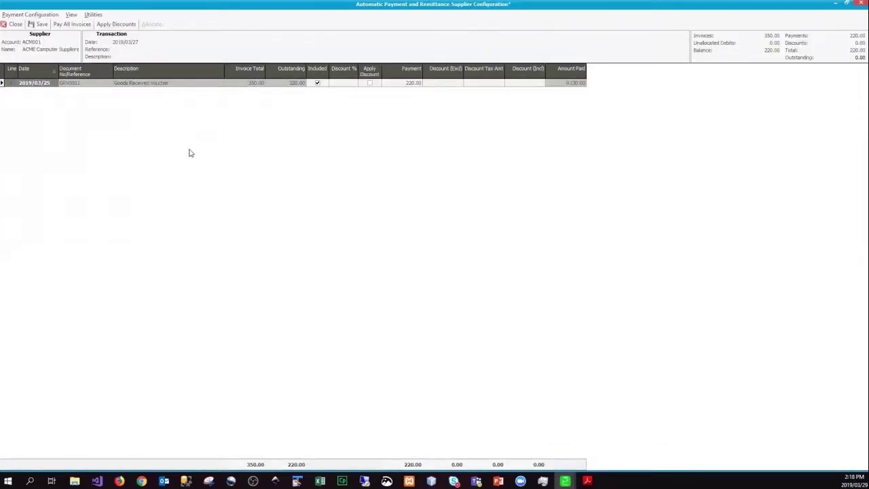
click(414, 83)
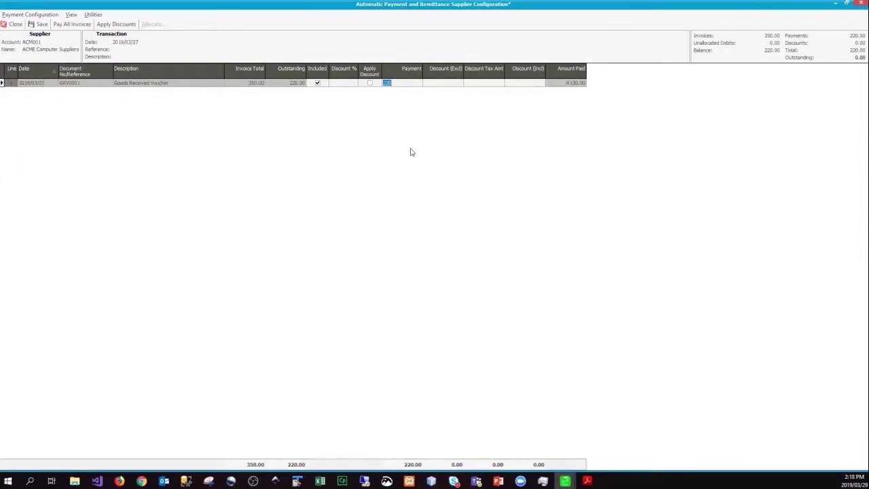
text(10)
key(Return)
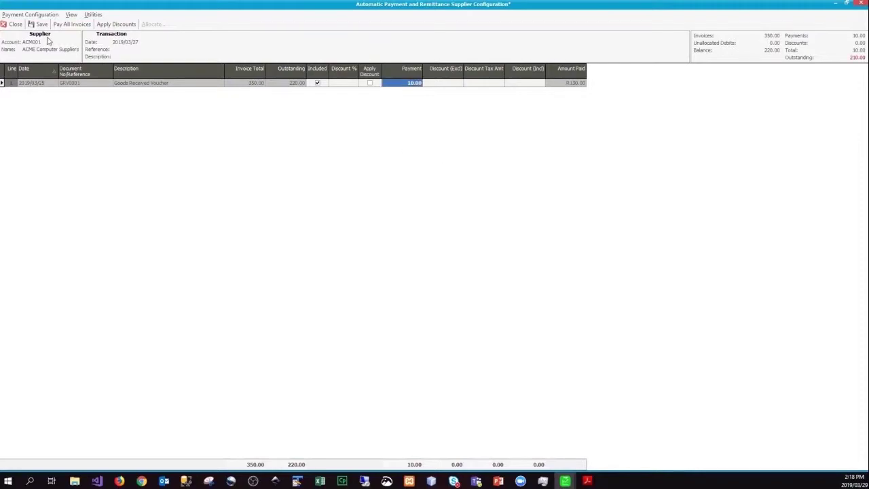
click(42, 25)
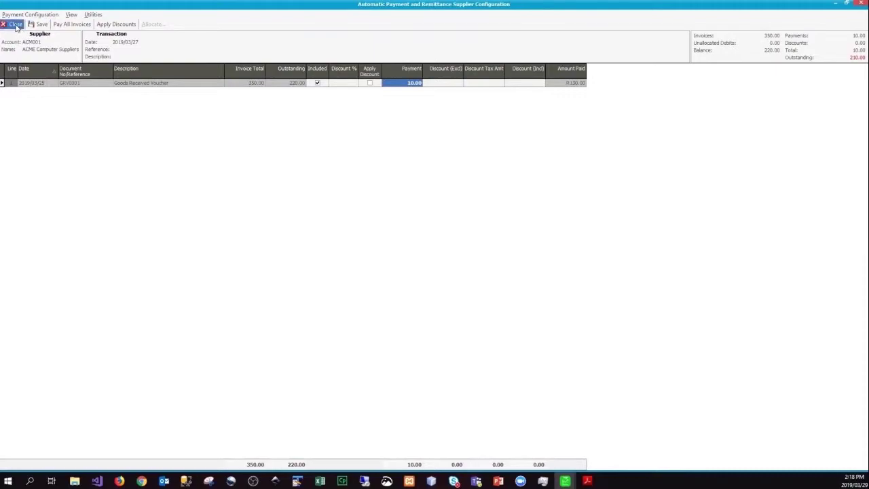
click(15, 25)
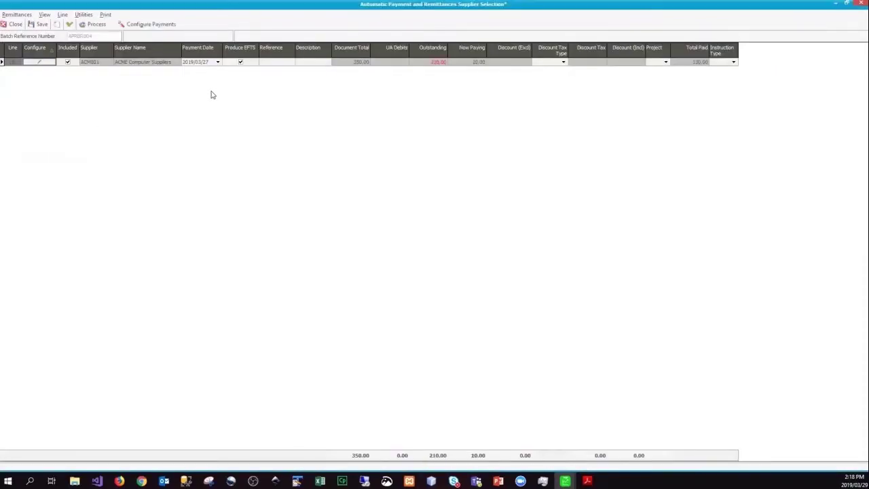
Process the ACME payment with reference 'test 100', confirming EFTS creation, without archiving or viewing the log.
click(276, 63)
text(test 100)
key(Return)
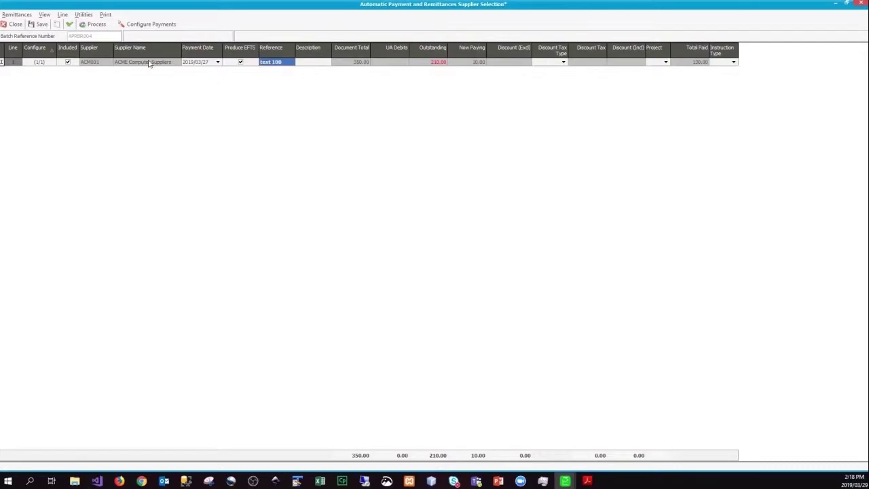
click(97, 28)
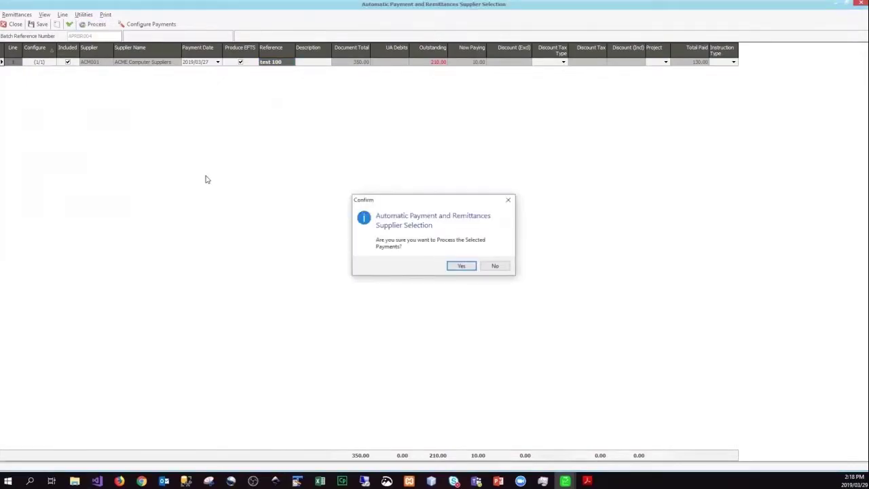
click(458, 266)
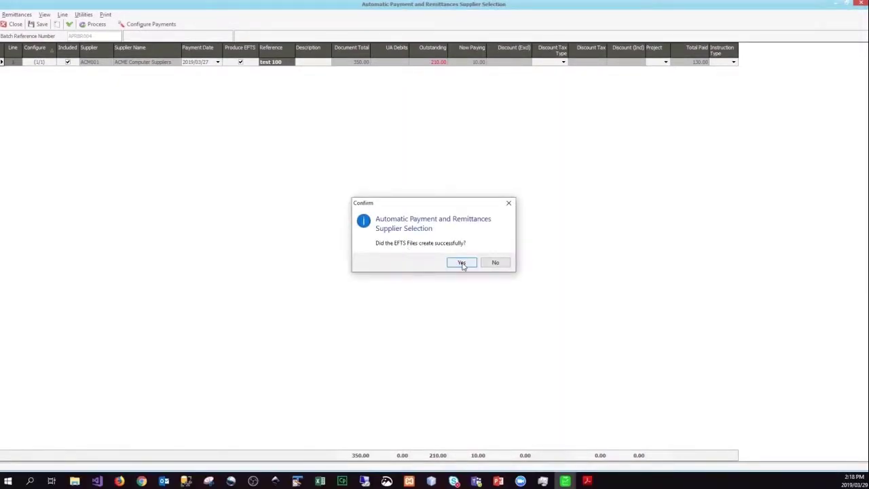
click(462, 264)
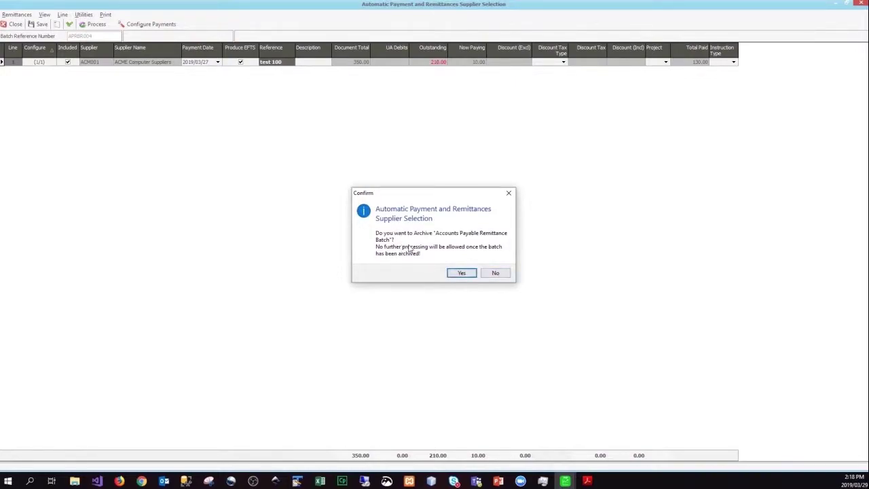
click(492, 273)
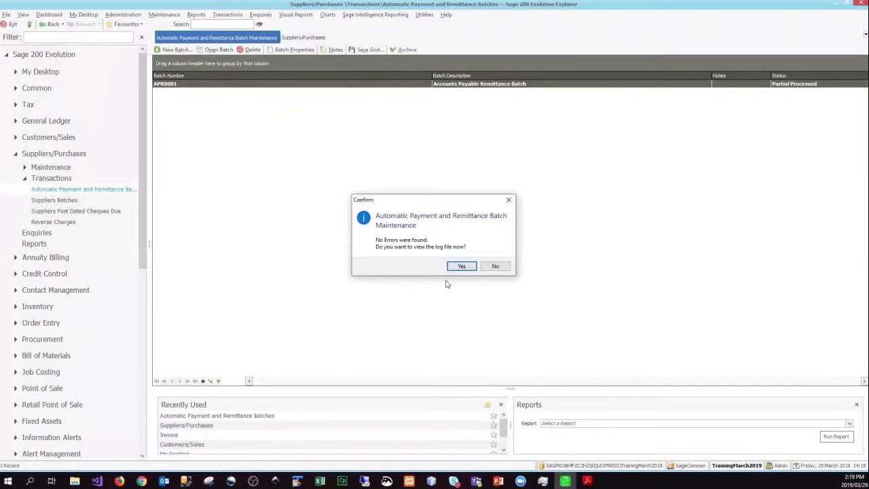
click(504, 267)
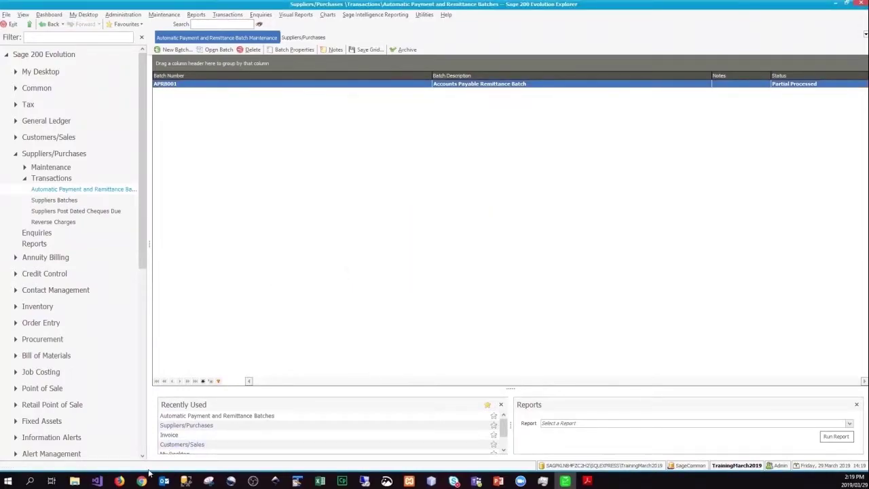
In the Sage Pay portal, open Services > Payments > Creditors > Creditor batches.
mouse_move(141, 481)
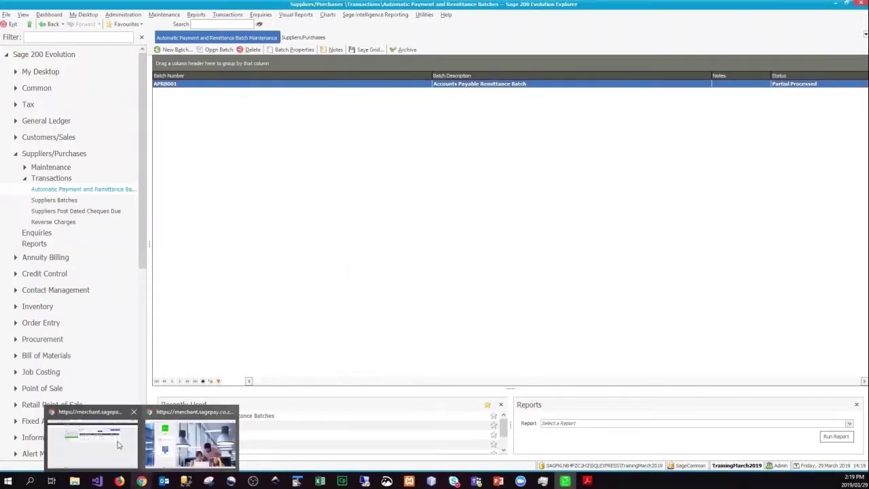
click(92, 442)
mouse_move(210, 72)
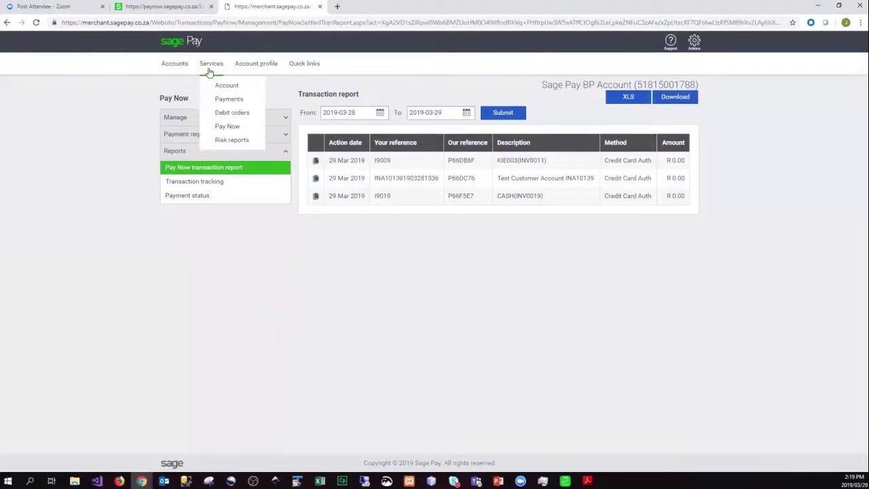
click(219, 99)
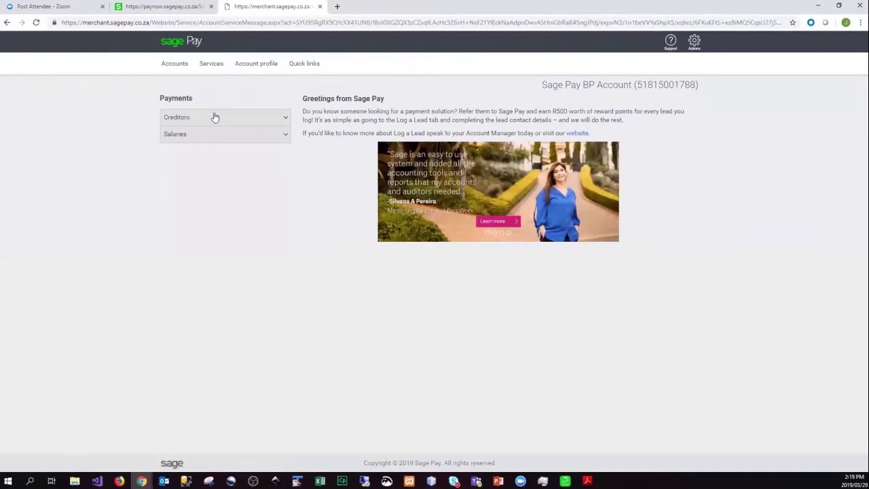
click(215, 117)
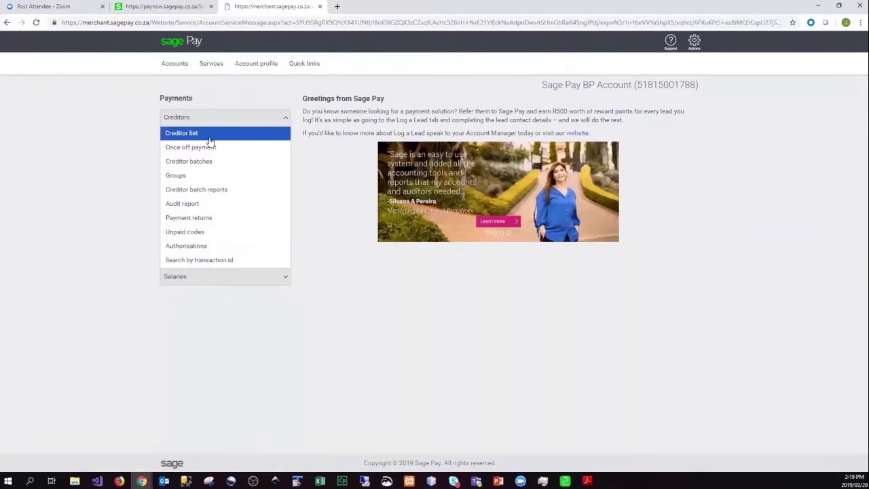
click(205, 162)
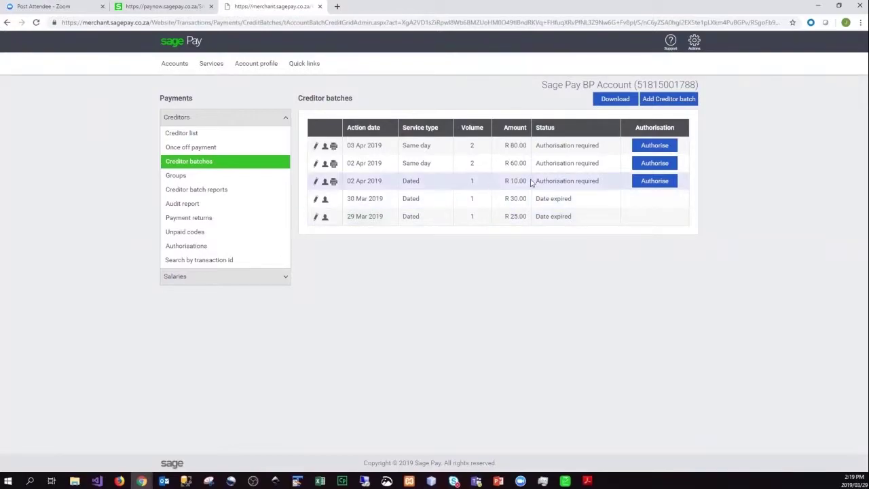
Review the listed batches: 29 Mar 2019, two expired ones, and the 02 Apr Dated batch.
drag(523, 214, 396, 243)
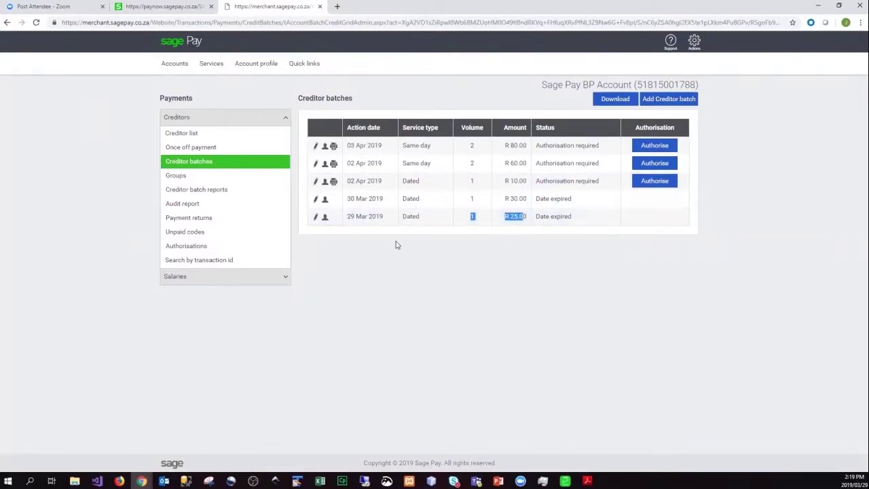
click(382, 283)
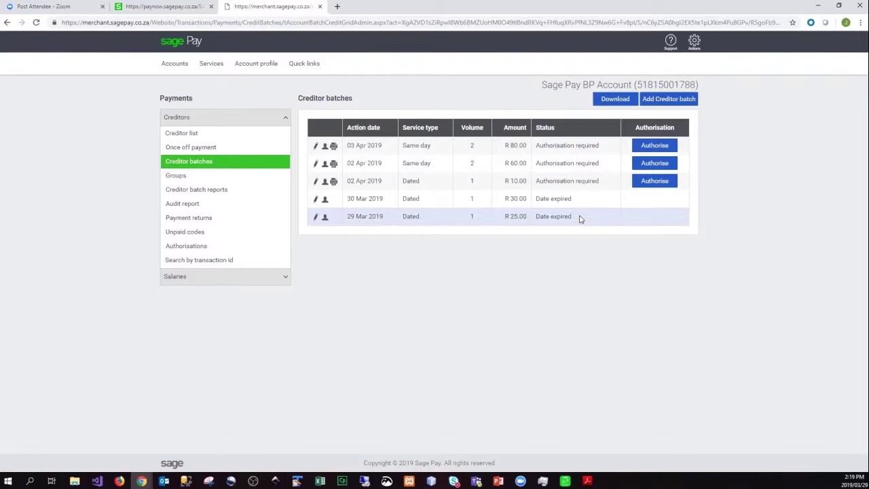
drag(452, 225, 413, 216)
click(413, 239)
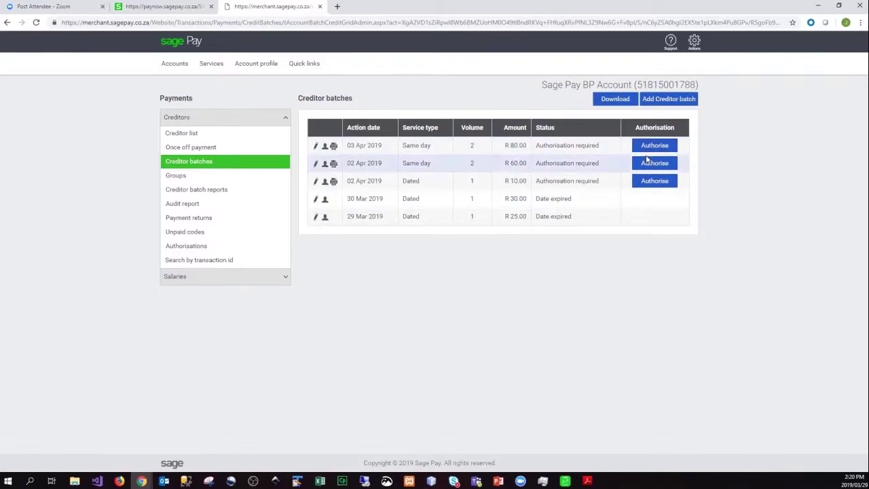
drag(588, 218, 495, 256)
click(496, 255)
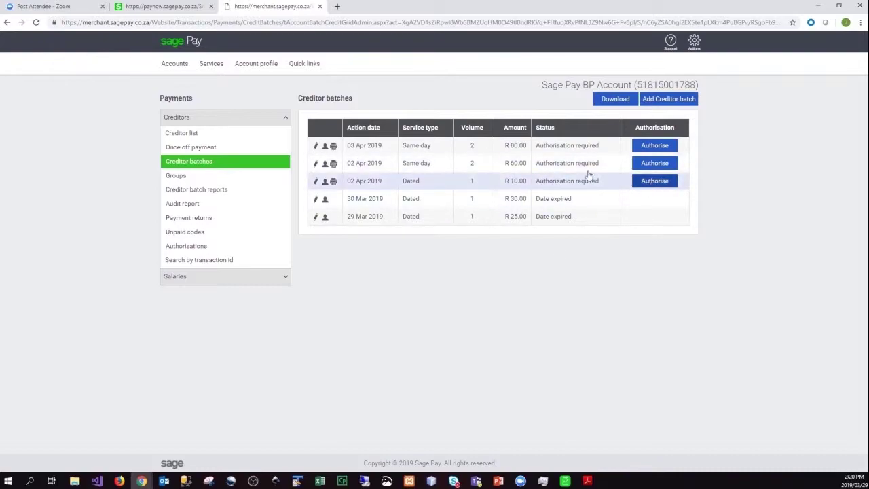
drag(349, 181, 369, 180)
double_click(411, 181)
click(642, 210)
Authorise the 02 Apr 2019 R 10.00 creditor batch, accepting the terms, up to the one-time PIN field.
click(645, 186)
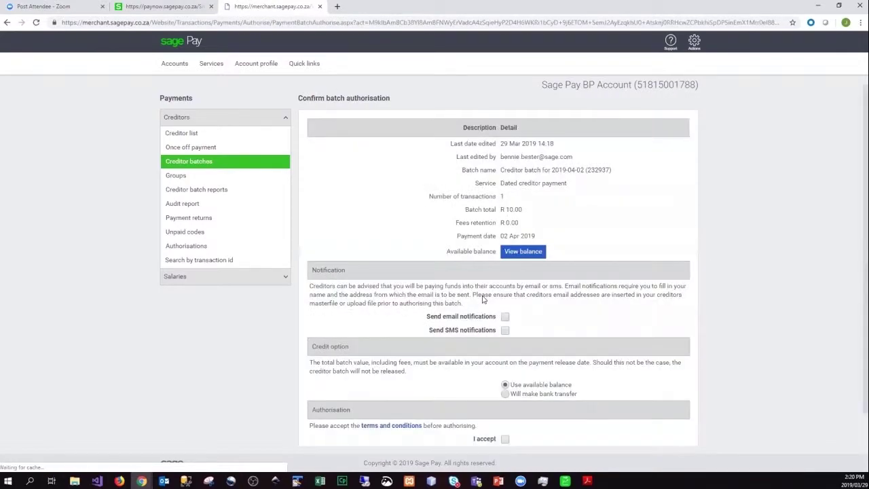
drag(477, 157, 552, 223)
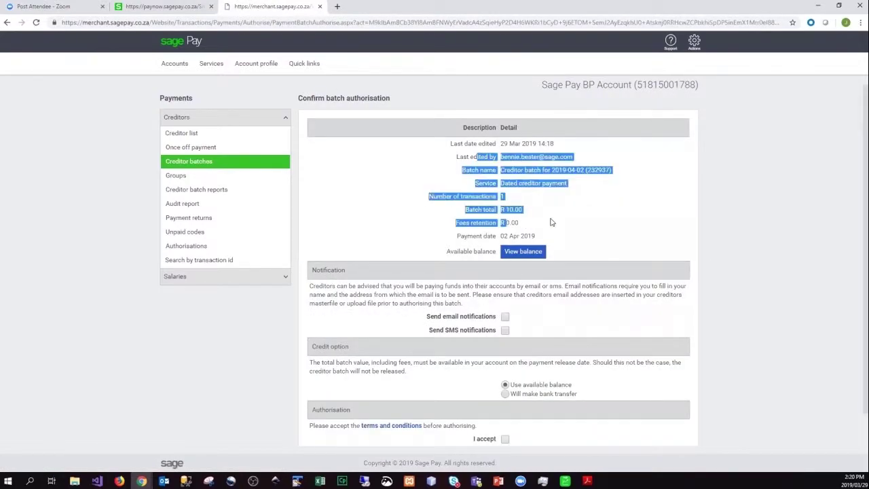
scroll(552, 222, down, 1)
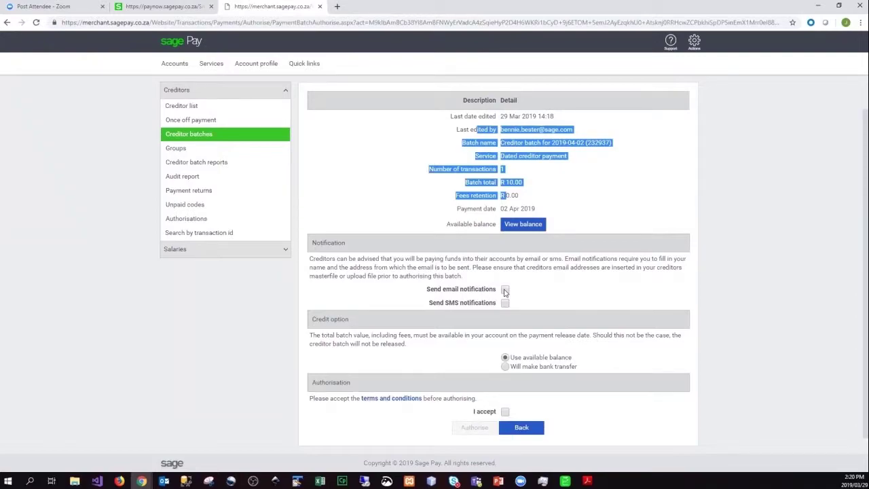
click(502, 412)
click(504, 412)
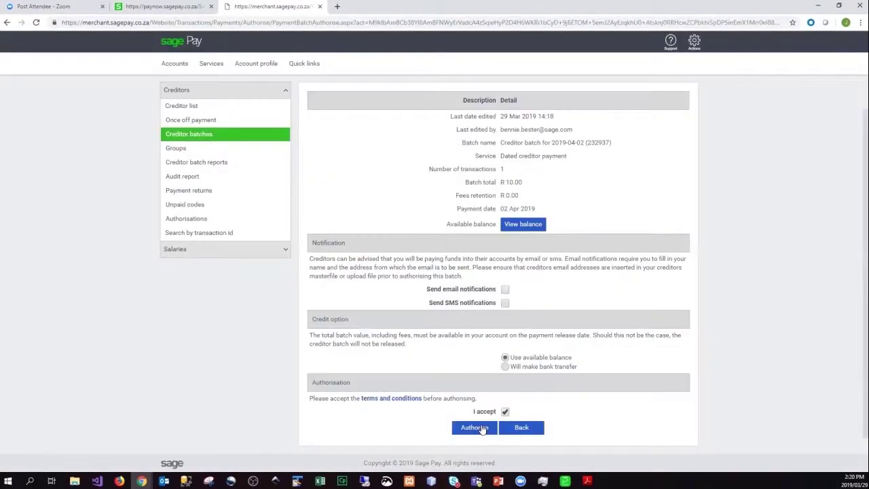
click(483, 428)
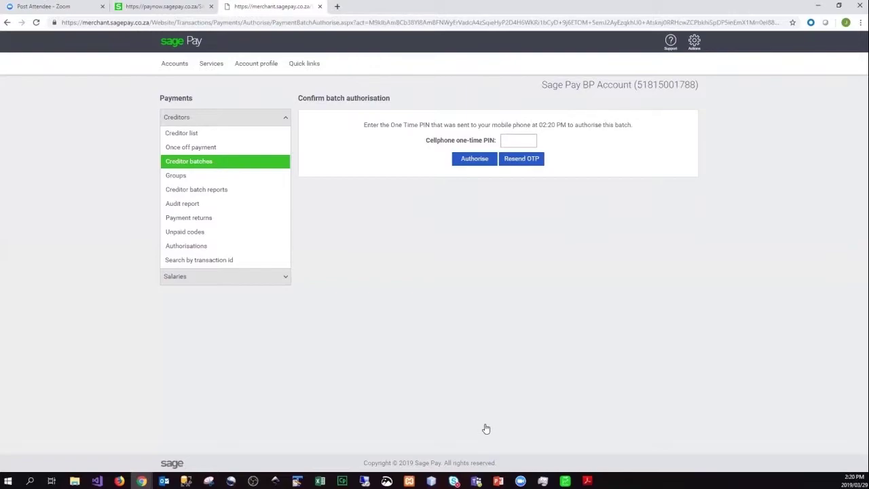
click(511, 141)
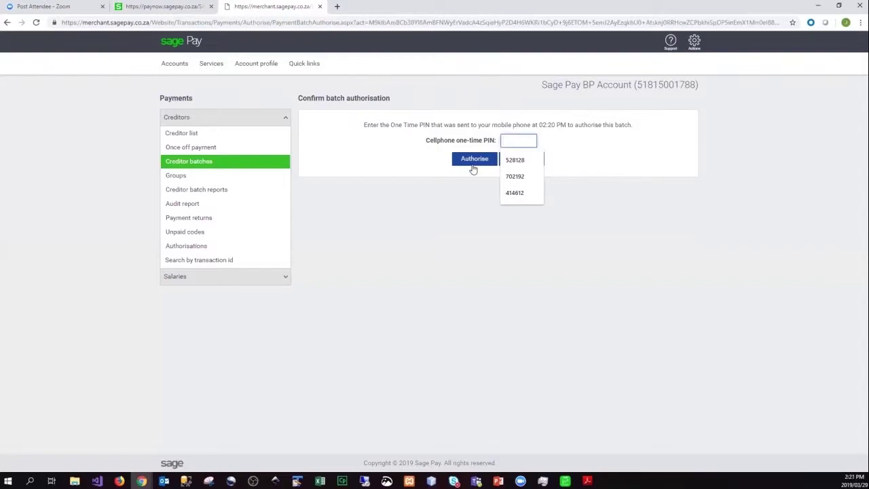
click(480, 249)
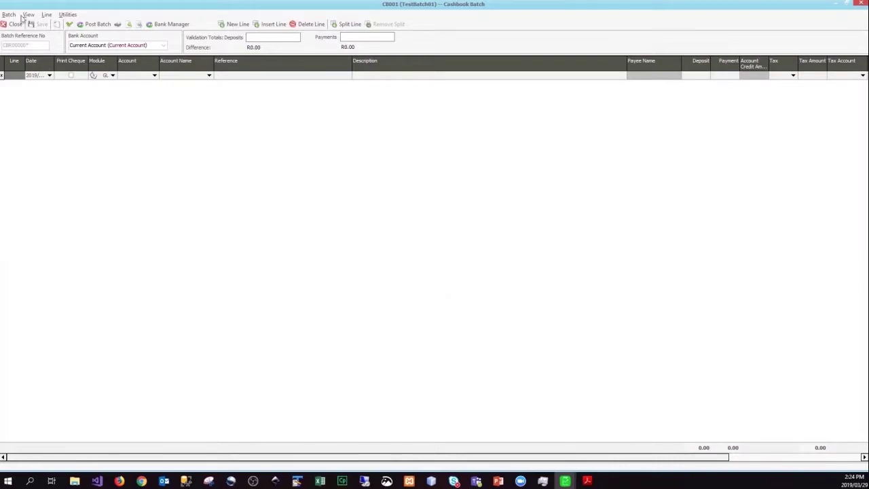
Reopen cashbook batch CB001 from General Ledger Cashbook Batches and start a Bank Manager import.
click(16, 24)
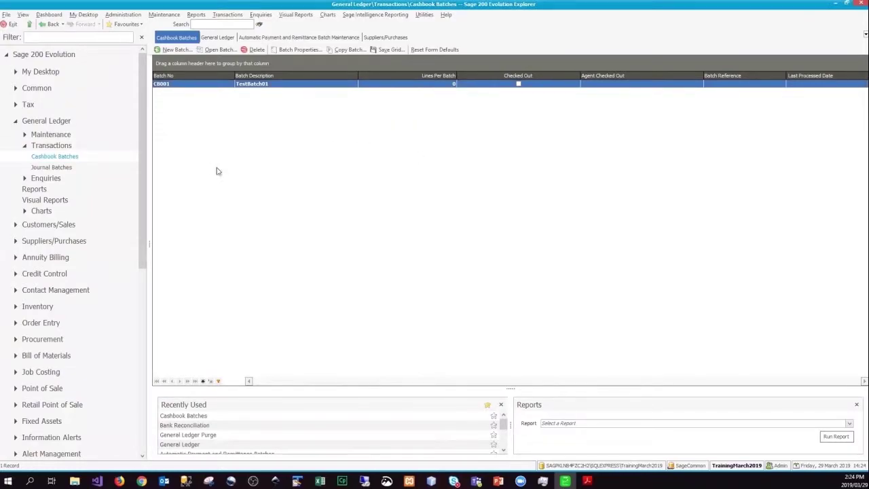
click(64, 122)
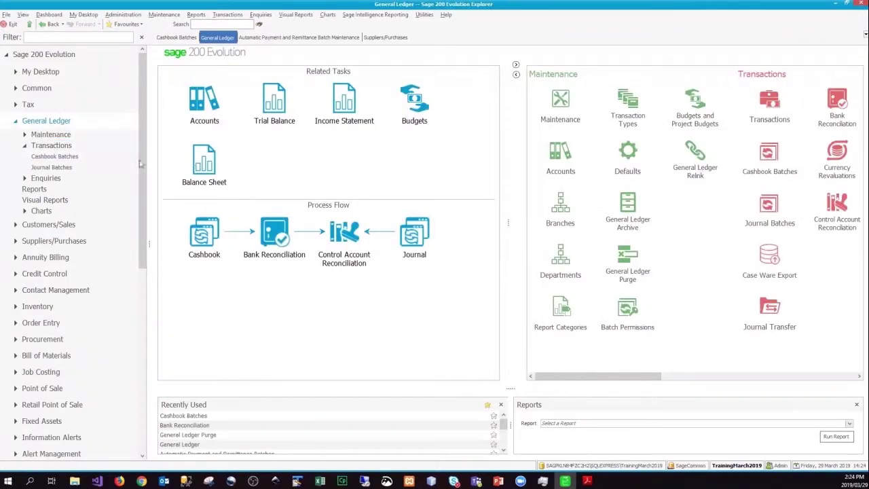
click(75, 158)
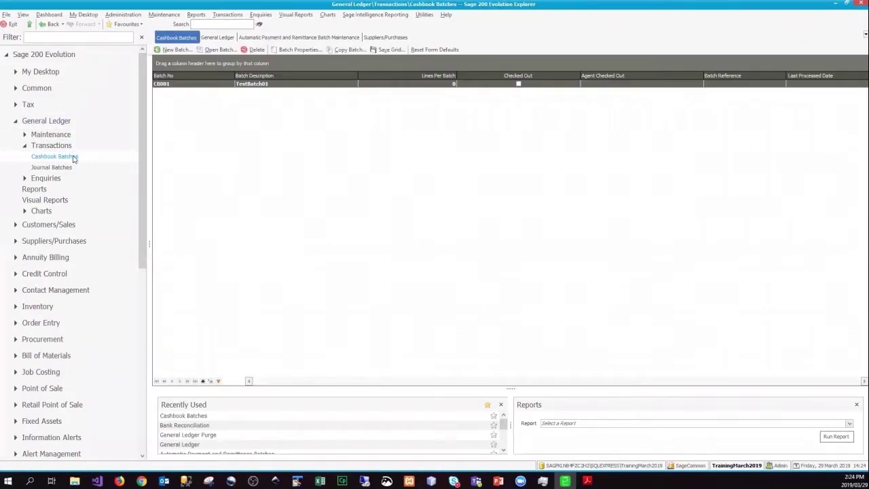
double_click(277, 85)
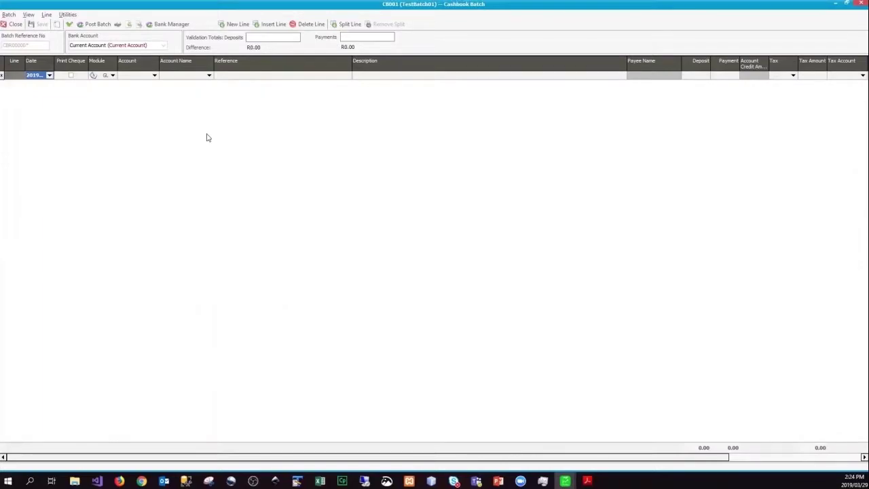
click(170, 24)
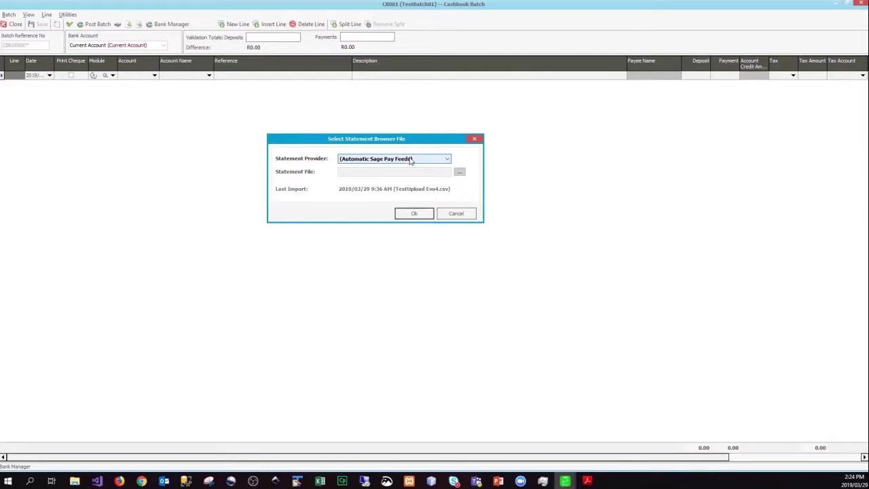
Try importing TestUpload Evo3.csv from Documents > Business Partners as a Sage Pay statement, which fails with an invalid format.
click(410, 161)
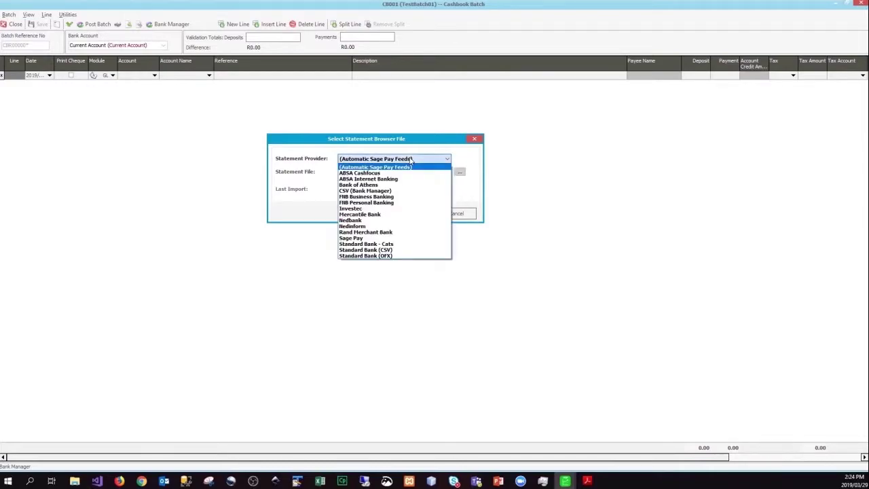
click(362, 239)
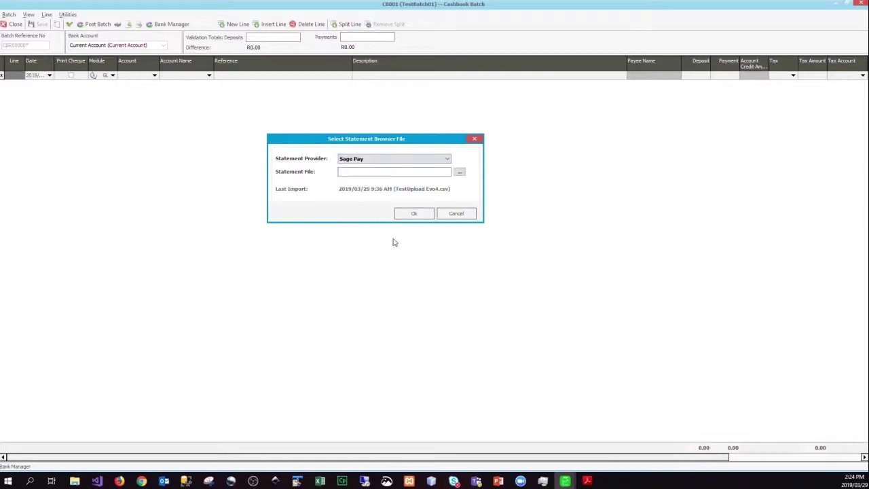
click(411, 214)
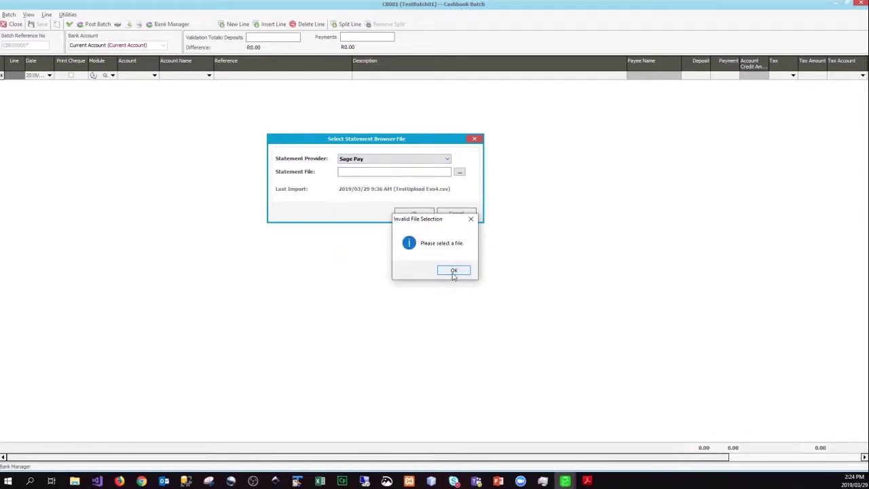
click(454, 271)
click(460, 174)
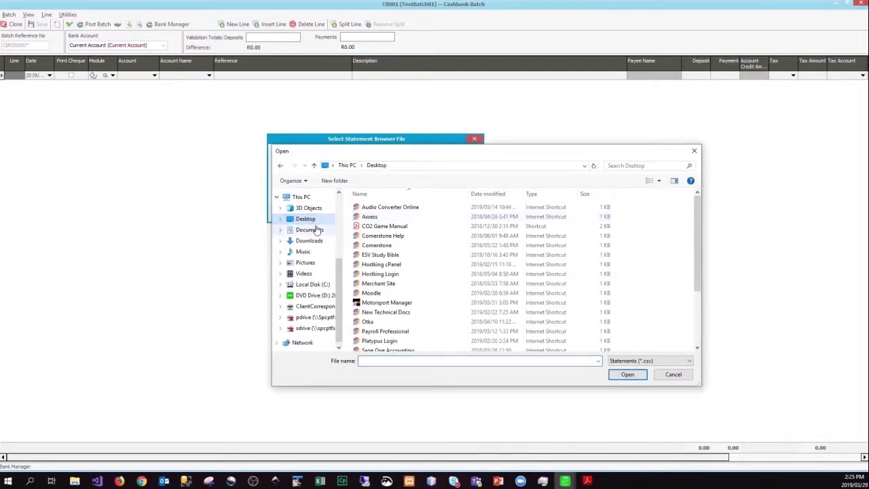
click(316, 230)
double_click(377, 257)
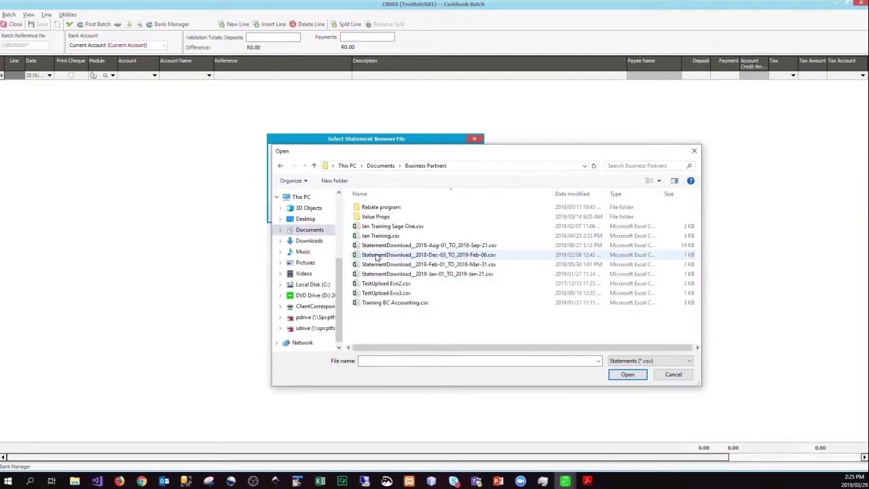
double_click(386, 293)
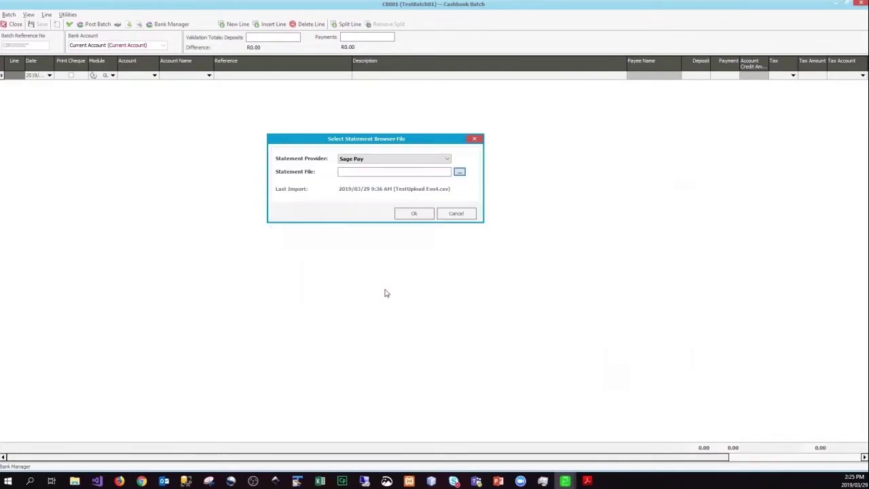
click(414, 215)
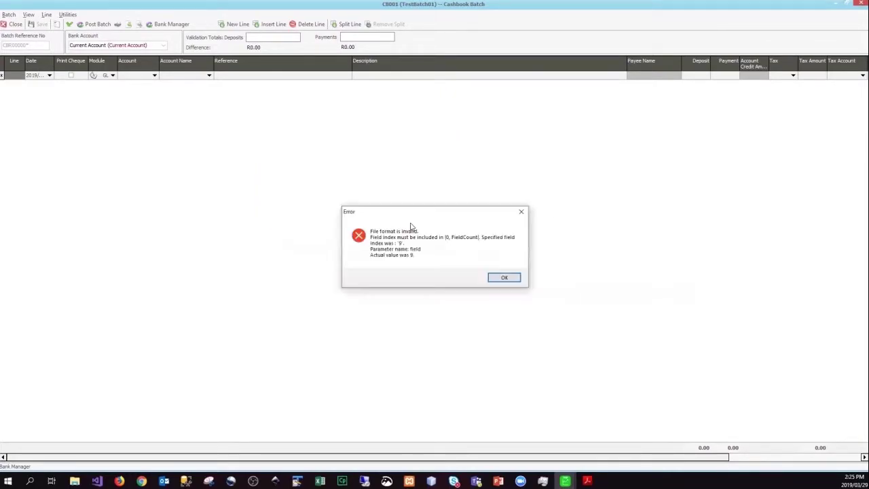
click(510, 279)
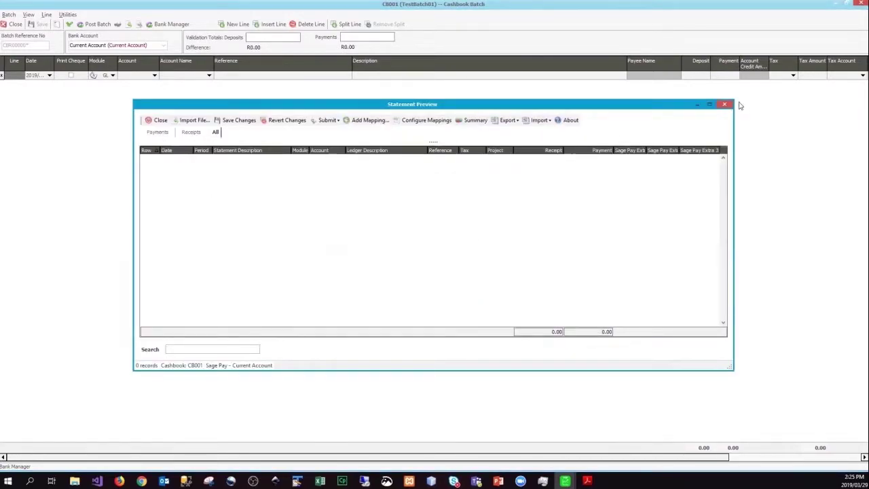
click(694, 105)
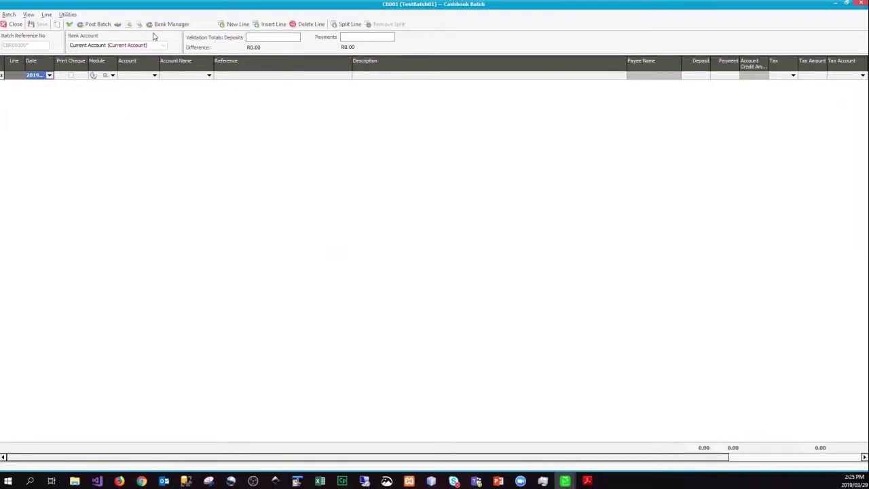
Rerun the Sage Pay statement import using TestUpload Evo2.csv.
click(165, 26)
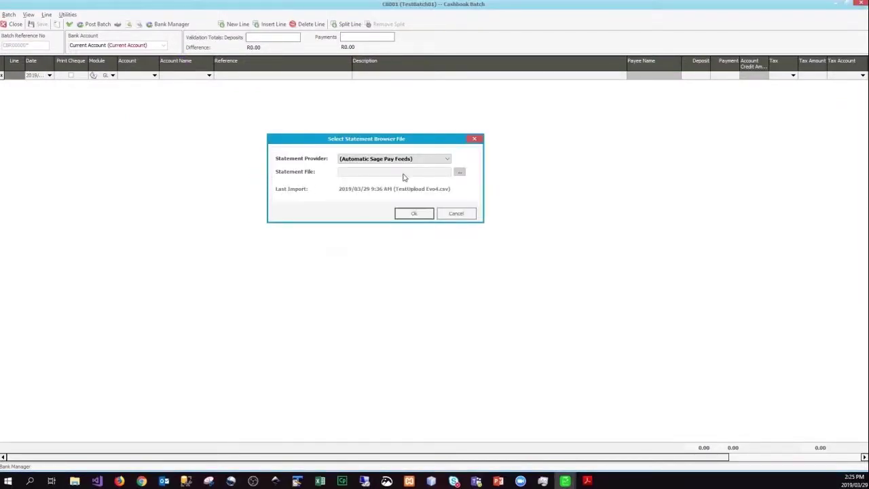
click(426, 161)
click(366, 238)
click(460, 172)
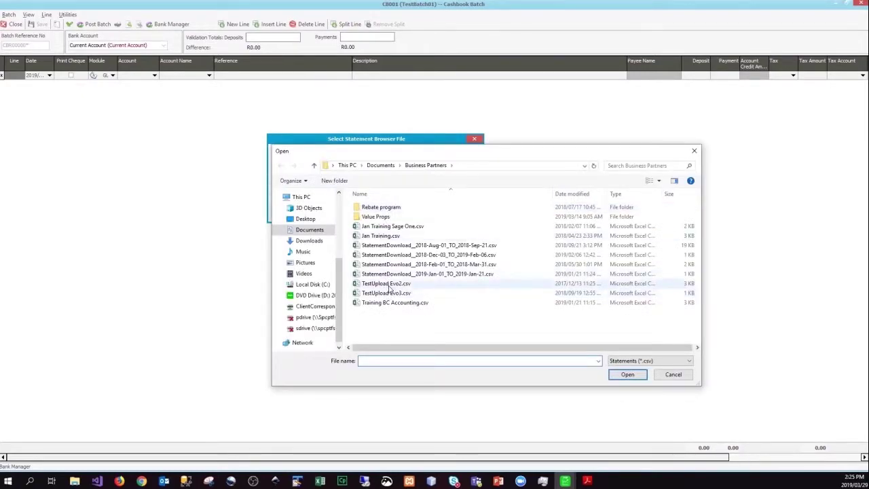
double_click(389, 283)
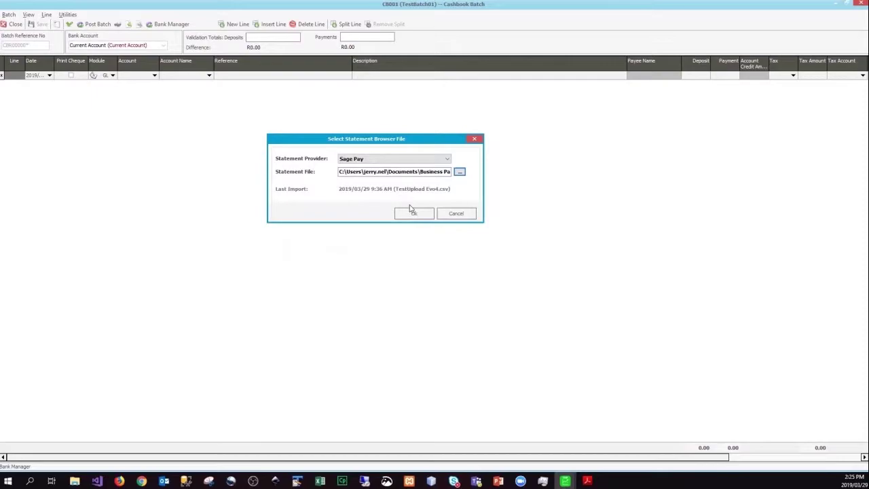
click(413, 215)
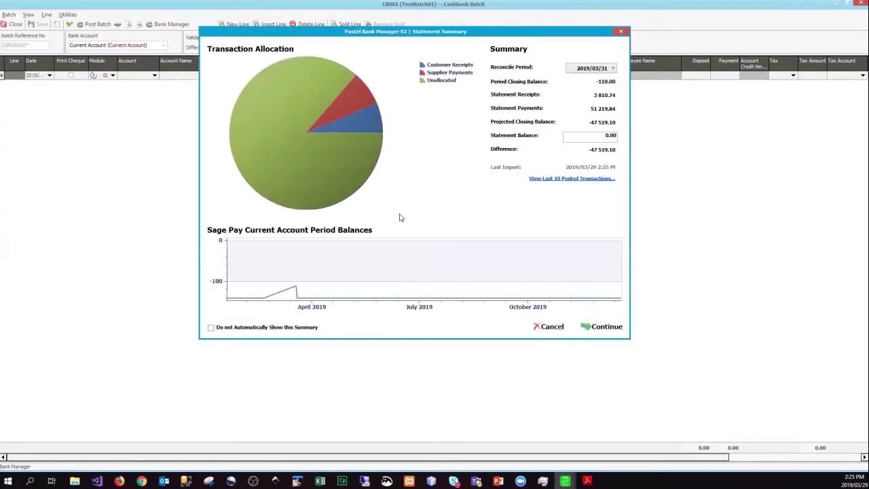
Check the Extra 2 references and accounts on the 34 statement lines, then close, saving without submitting.
click(607, 328)
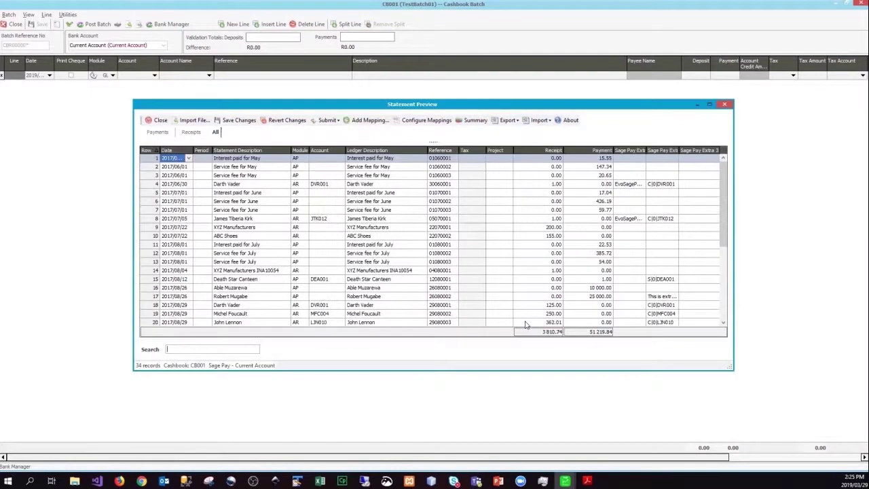
click(709, 104)
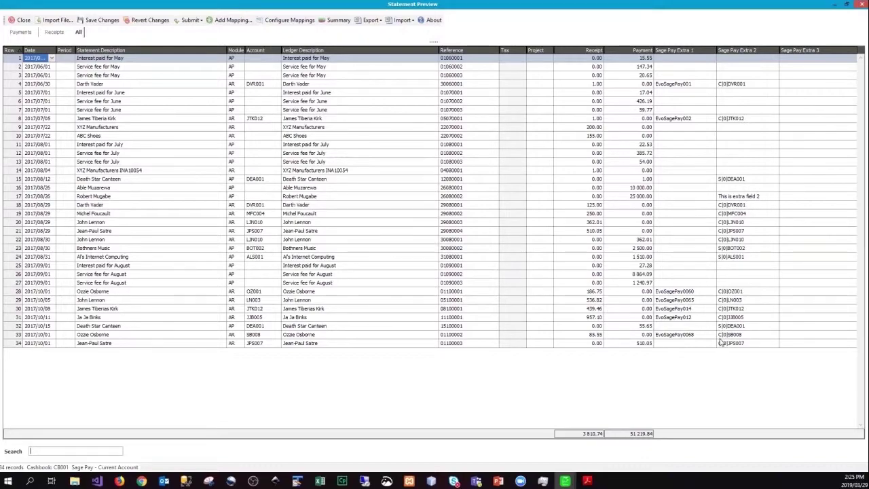
click(723, 293)
click(730, 326)
click(727, 300)
click(729, 292)
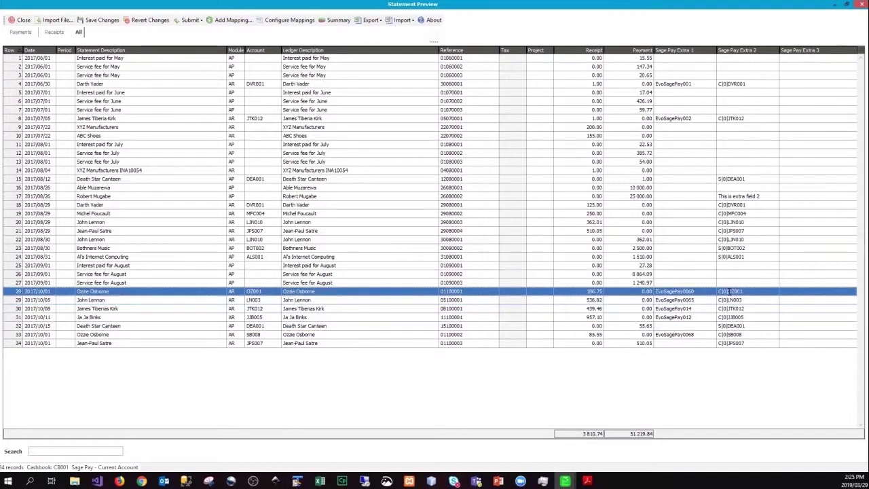
click(256, 309)
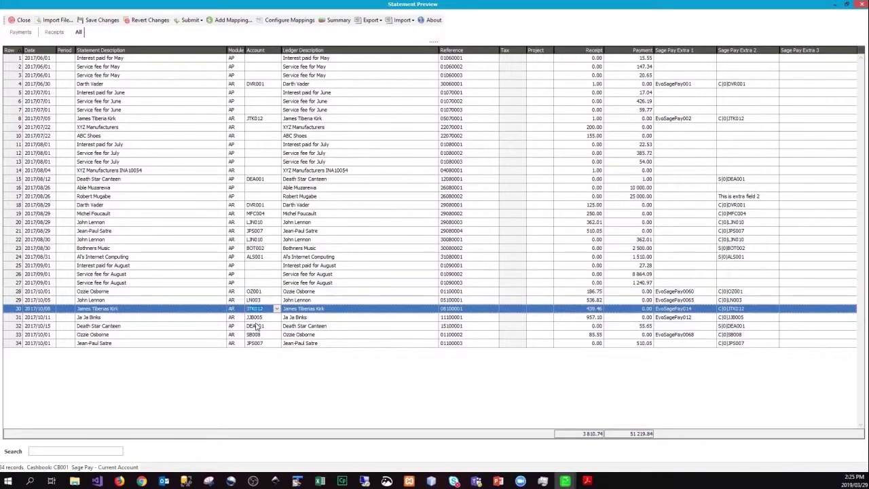
click(256, 327)
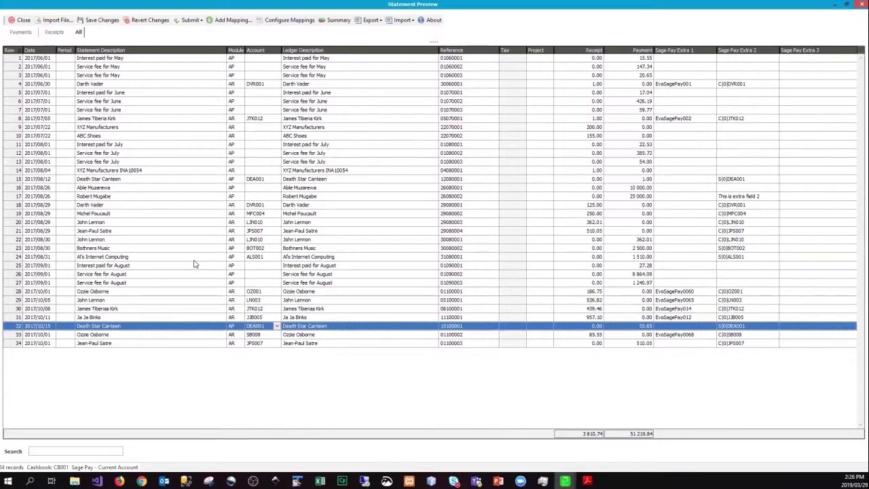
click(18, 21)
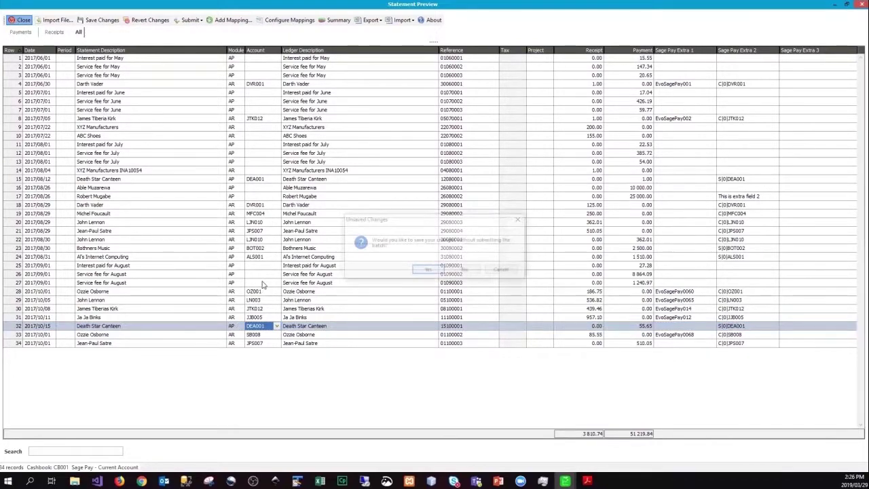
click(429, 271)
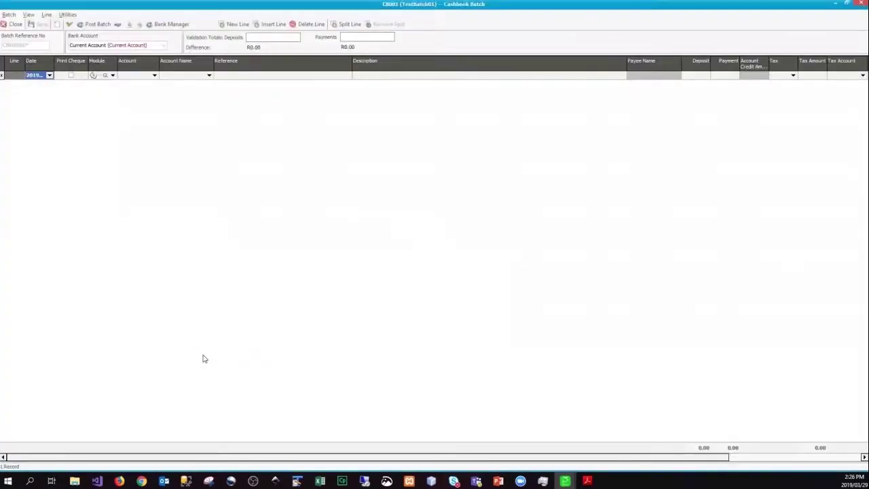